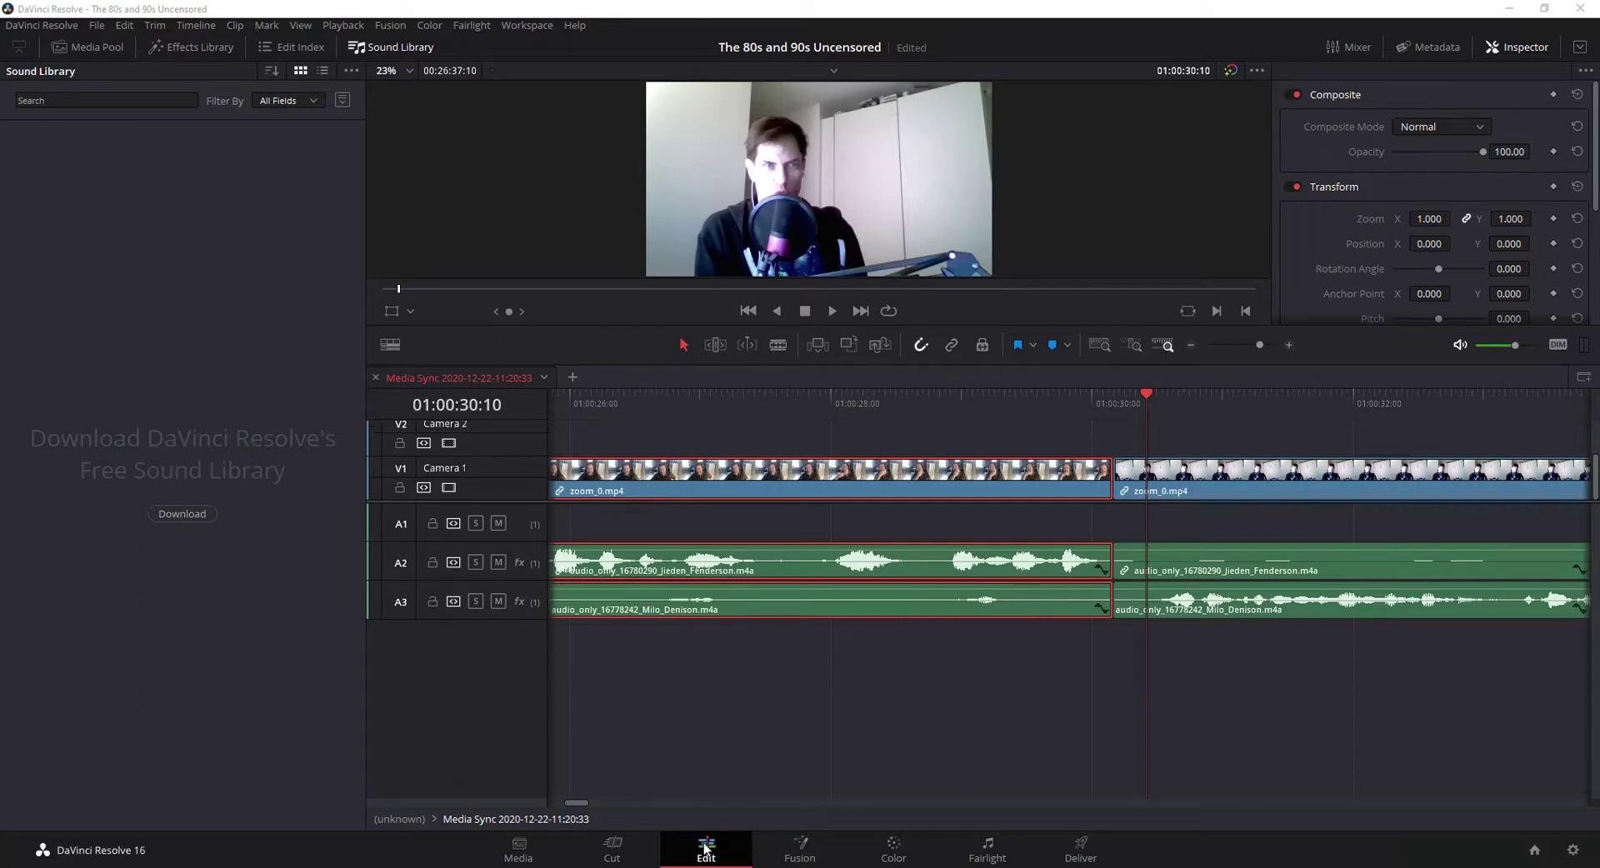
Step: Toggle between the Sound Library and Media Pool panels, ending with the Sound Library shown
click(391, 50)
click(392, 50)
click(97, 50)
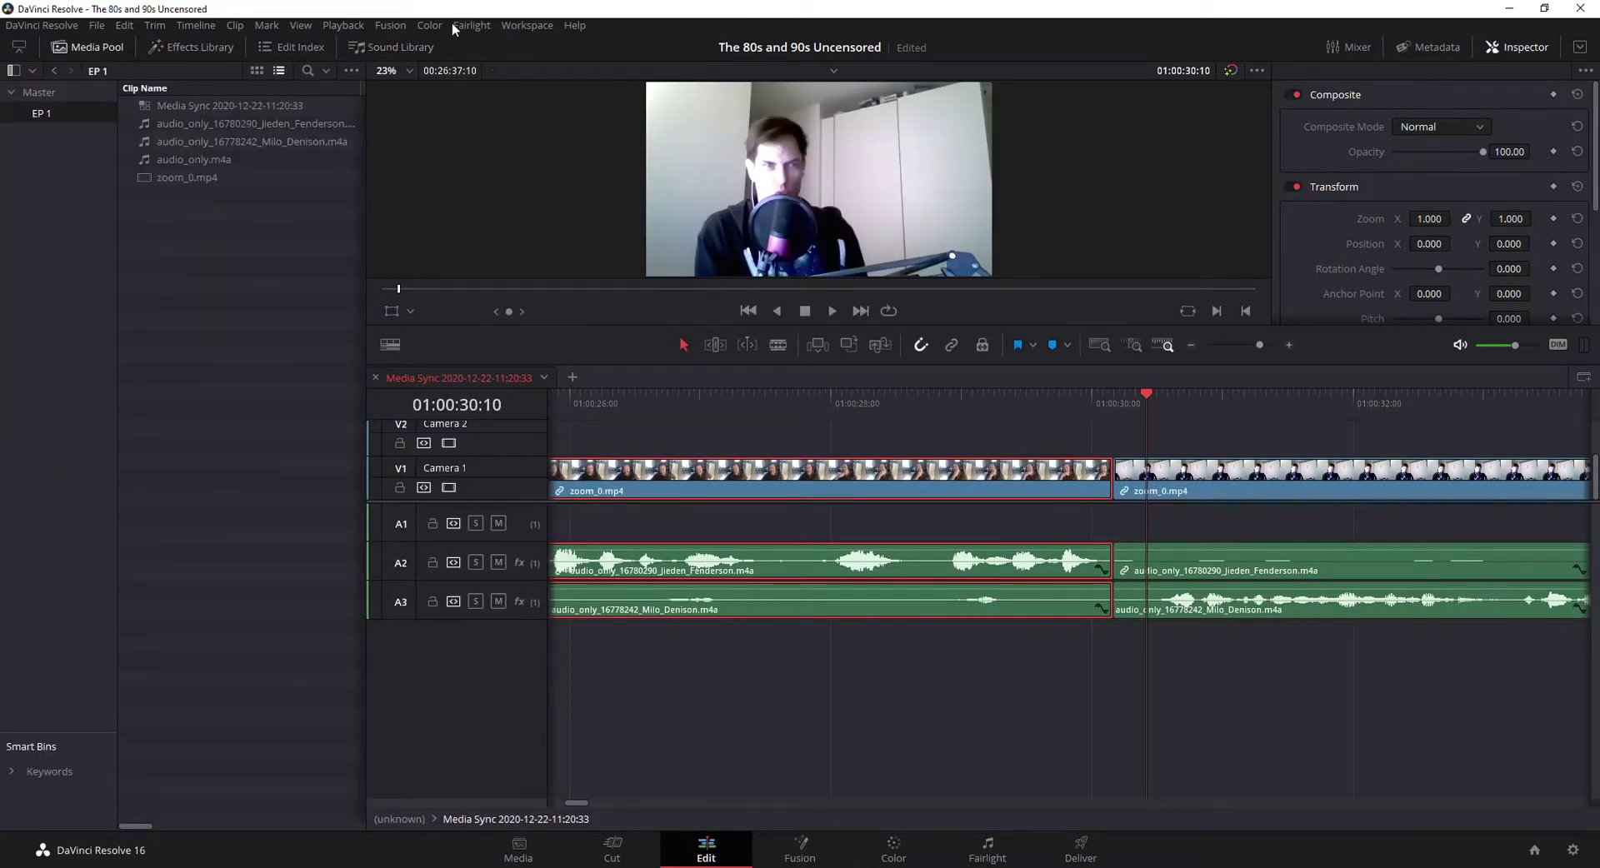
click(397, 43)
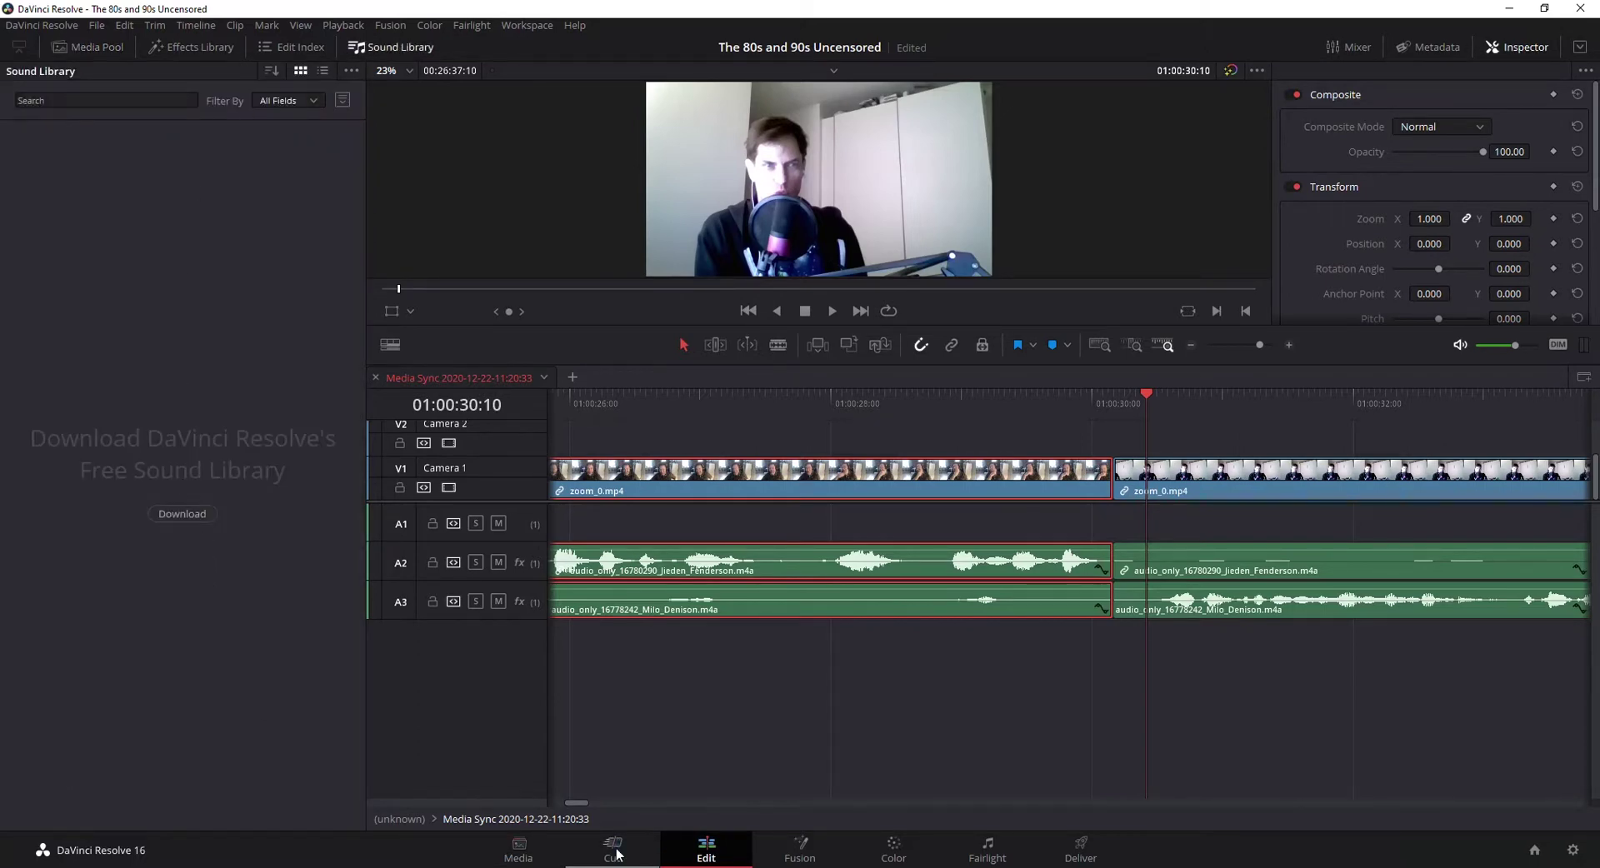
Step: On the Fairlight page, open the Sound Library and start the free library download
click(972, 848)
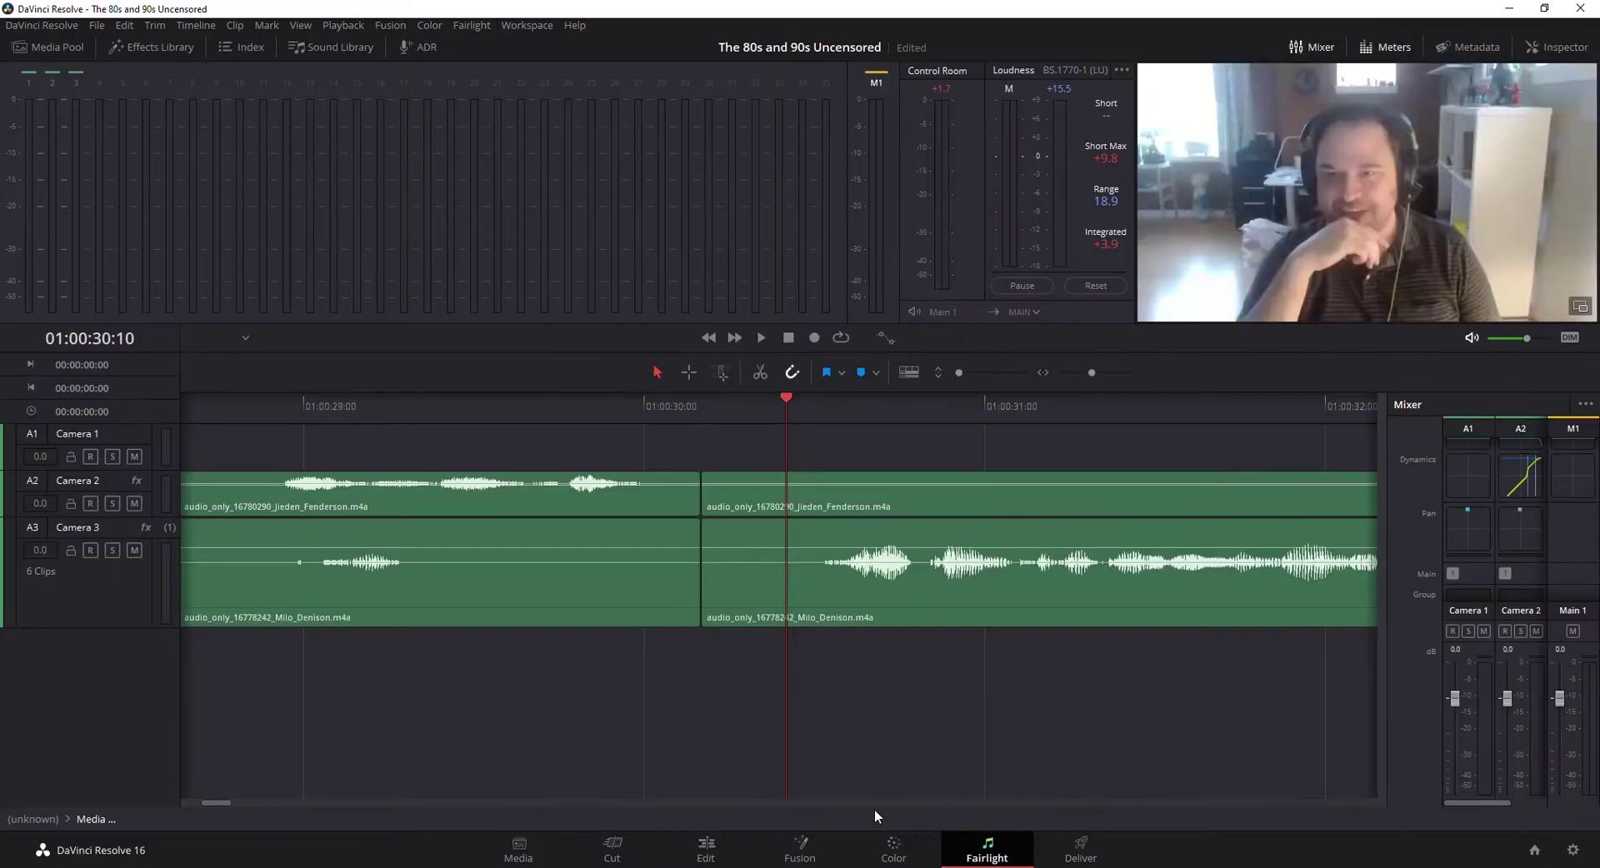
click(344, 47)
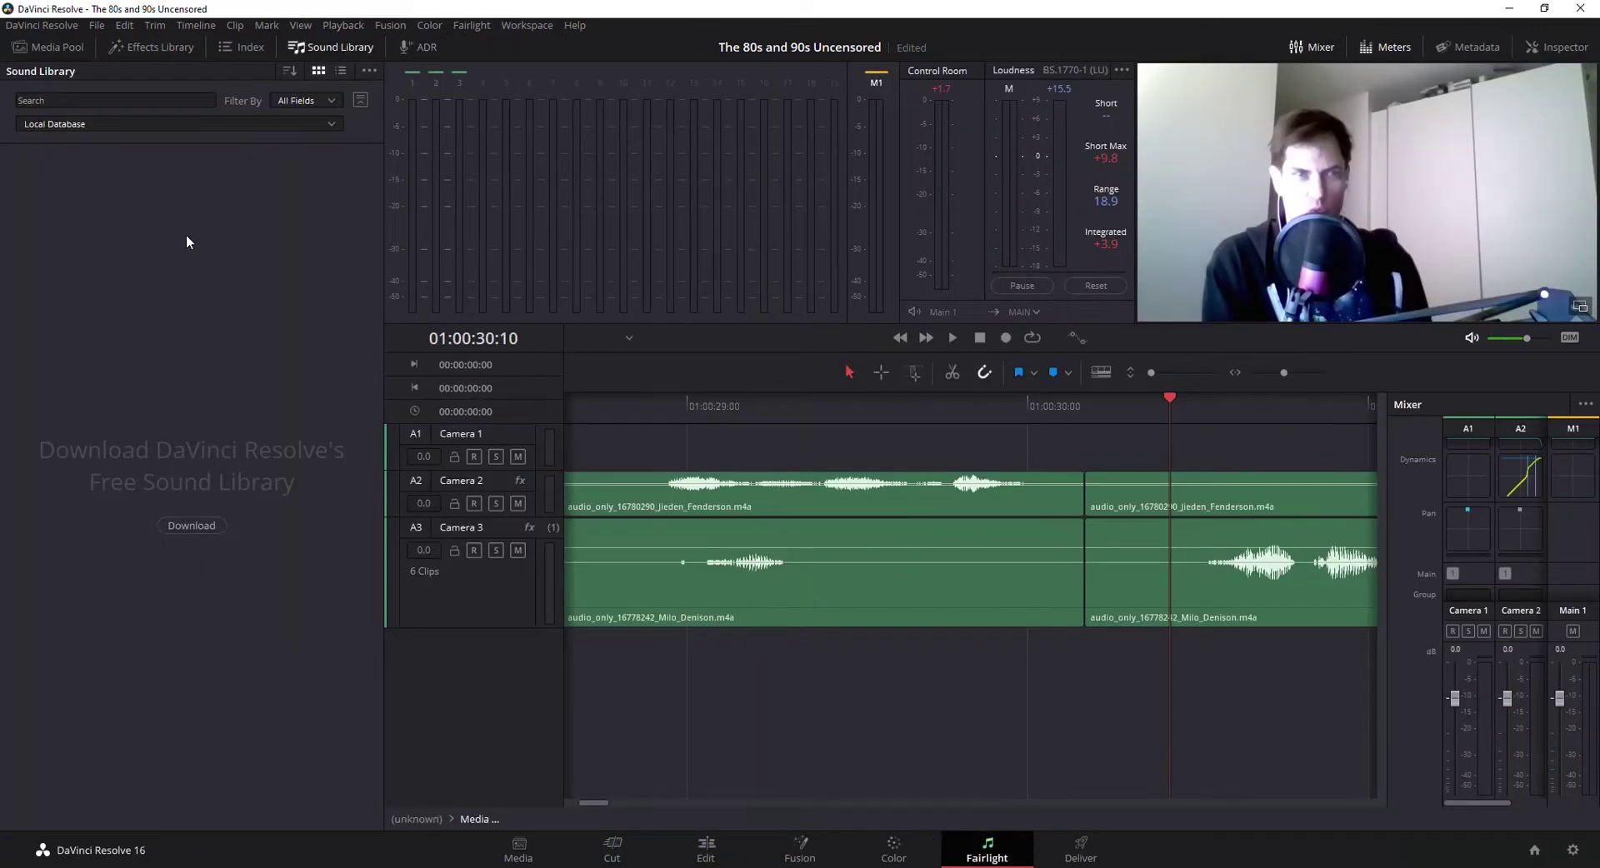
click(190, 526)
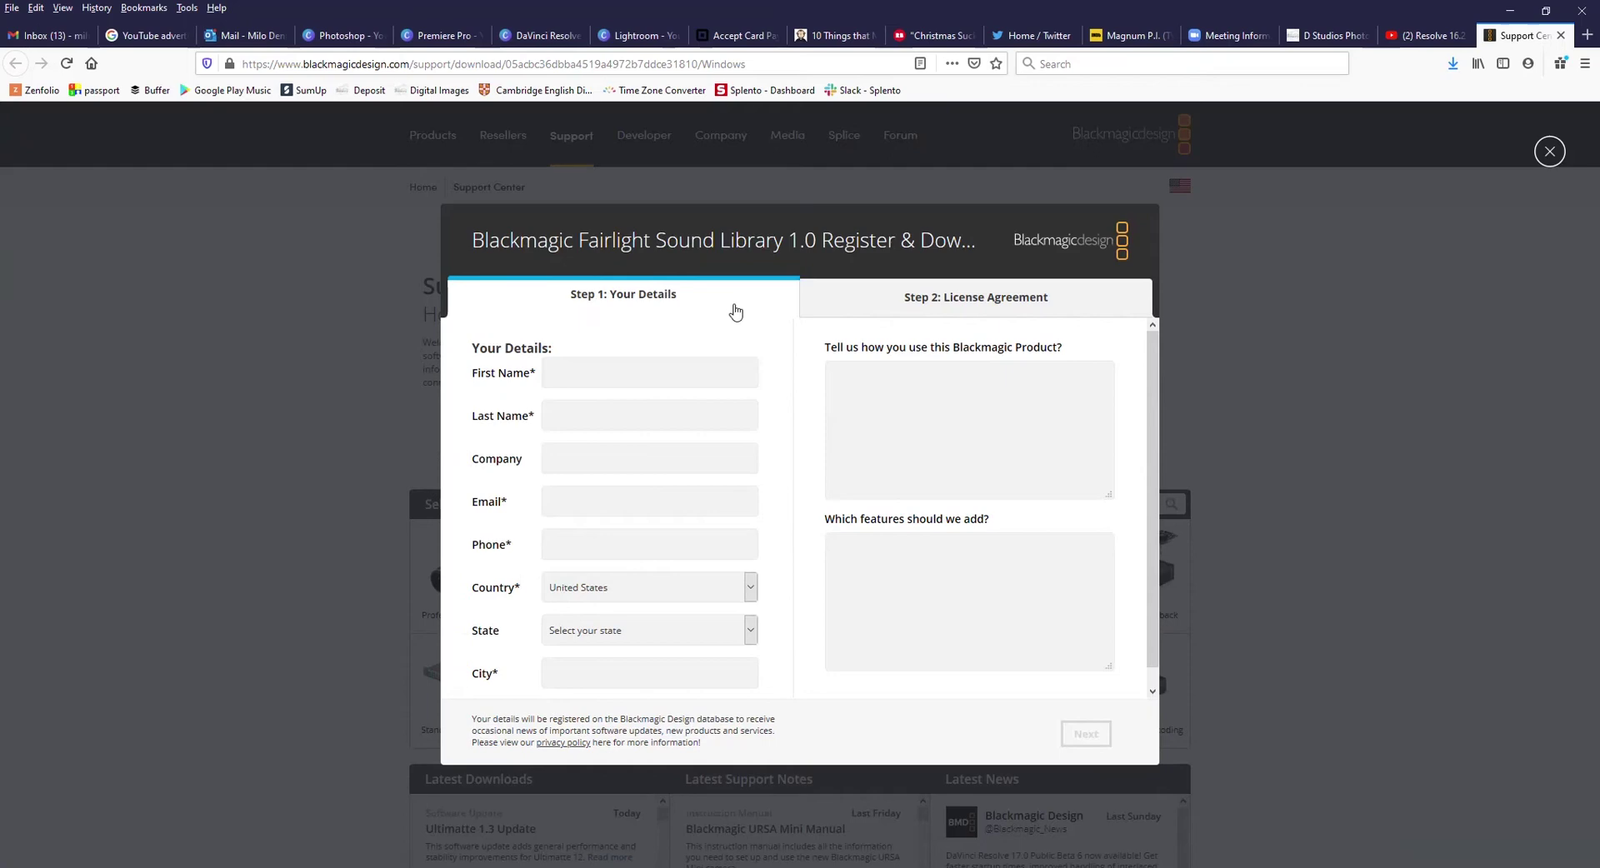
Step: Enter your name, country and state in the registration form and continue to the licence agreement
click(676, 367)
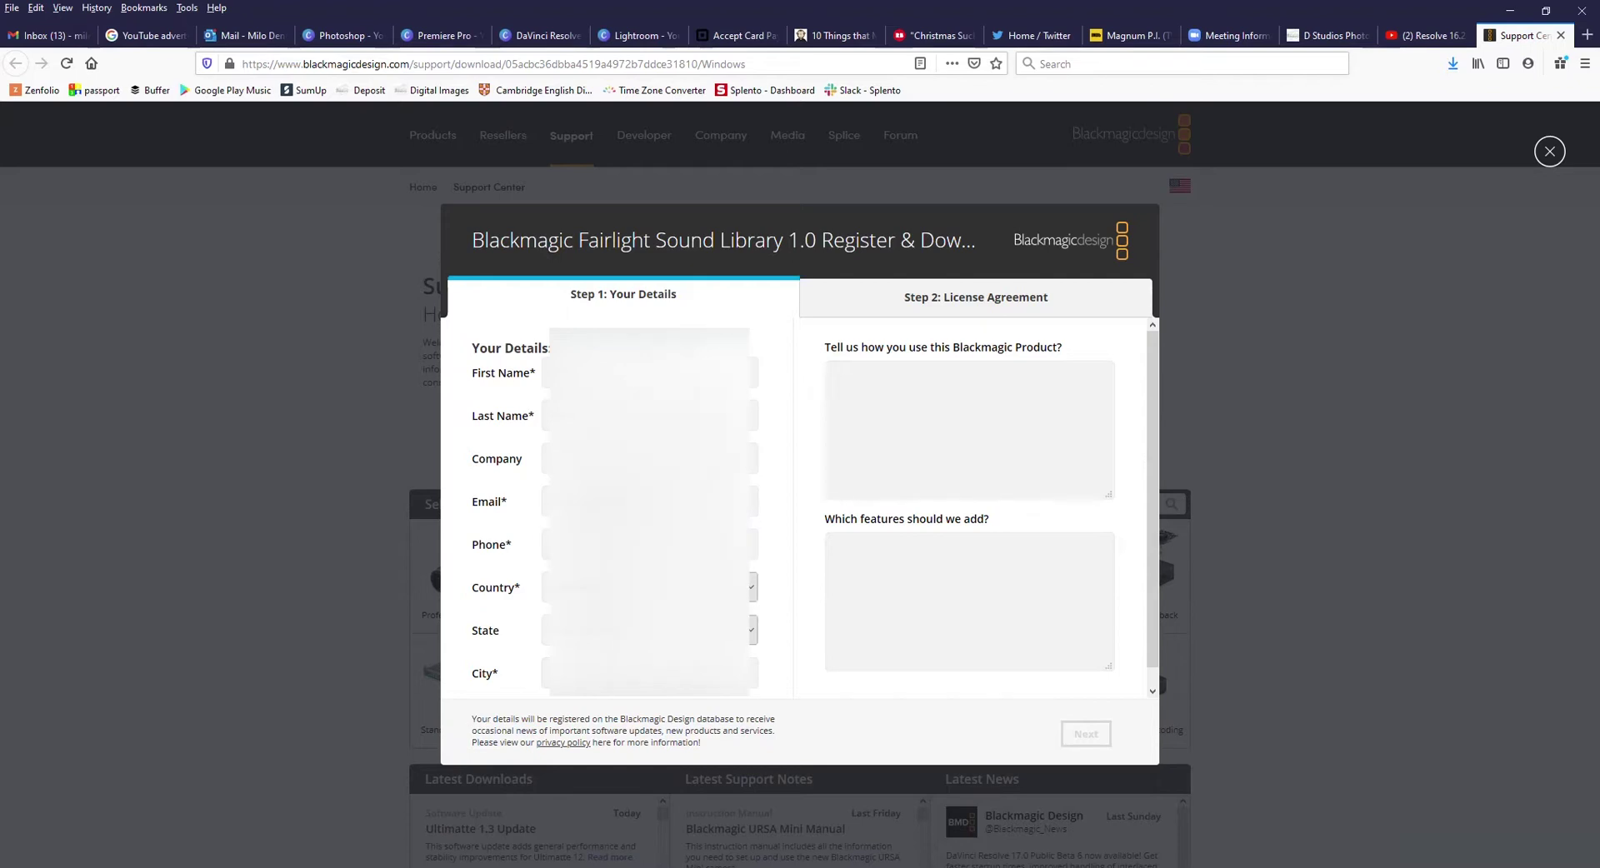
click(650, 587)
scroll(815, 505, down, 1)
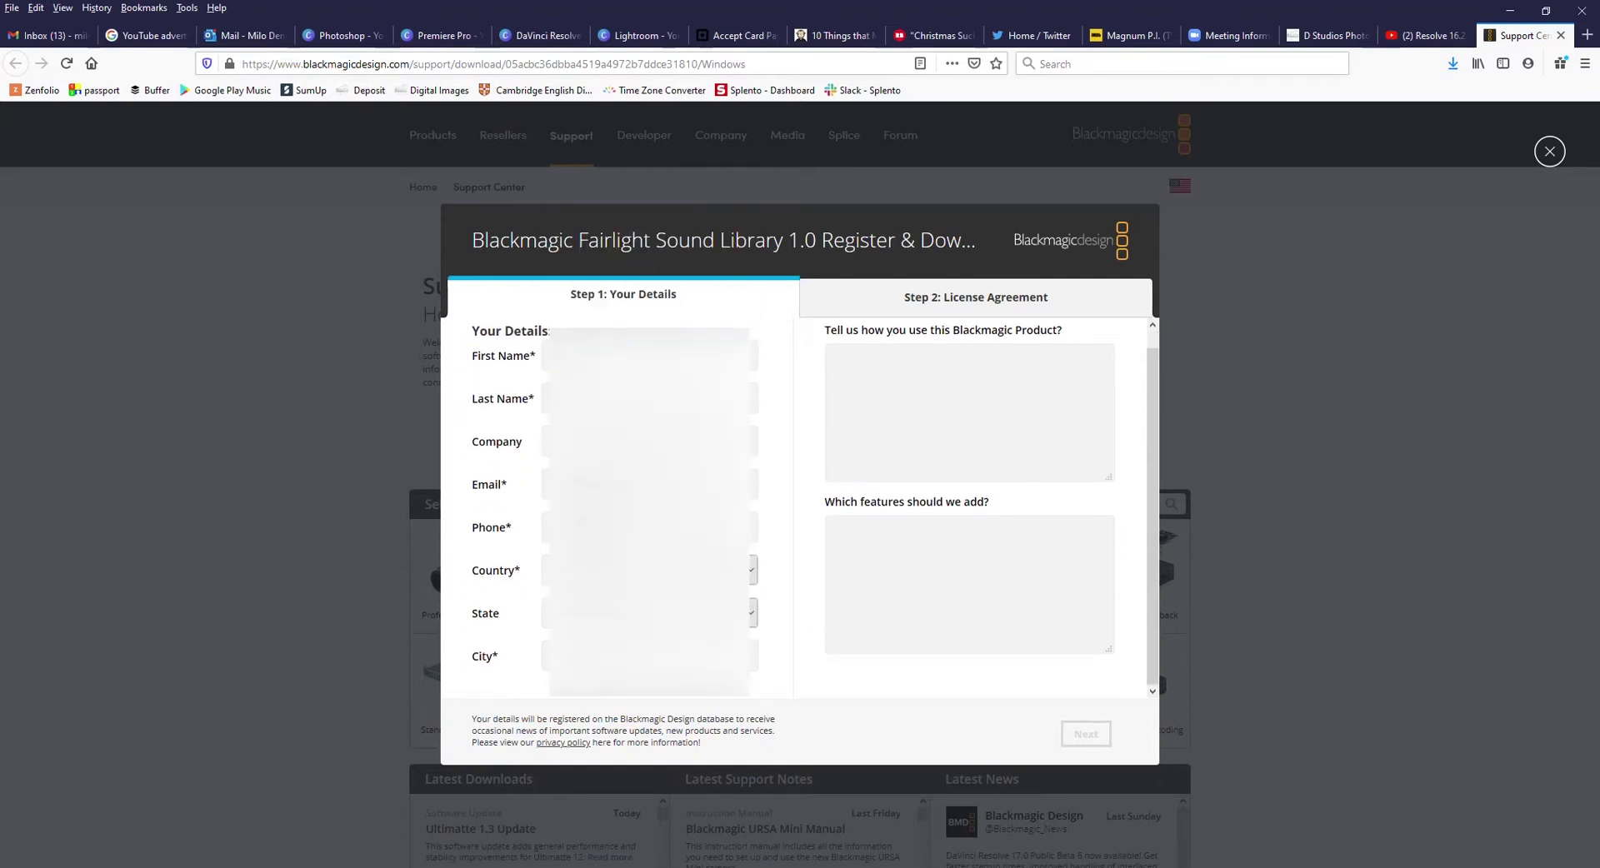
key(Tab)
click(1084, 735)
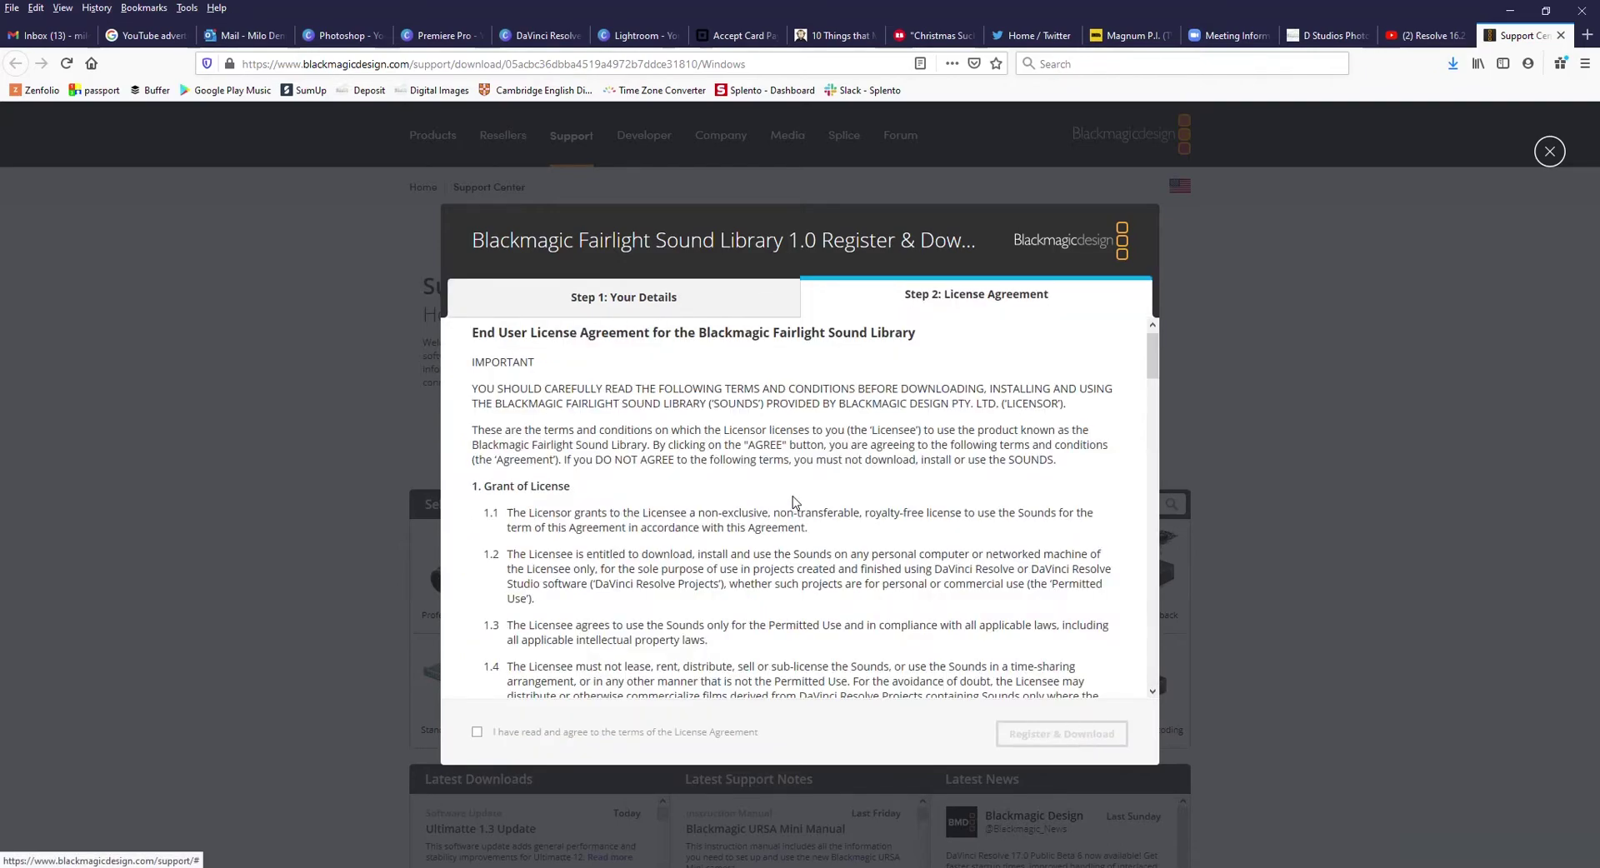
Step: Accept the licence, register, and save Blackmagic_Fairlight_Sound_Library_Windows.zip
scroll(791, 507, down, 5)
scroll(792, 507, down, 15)
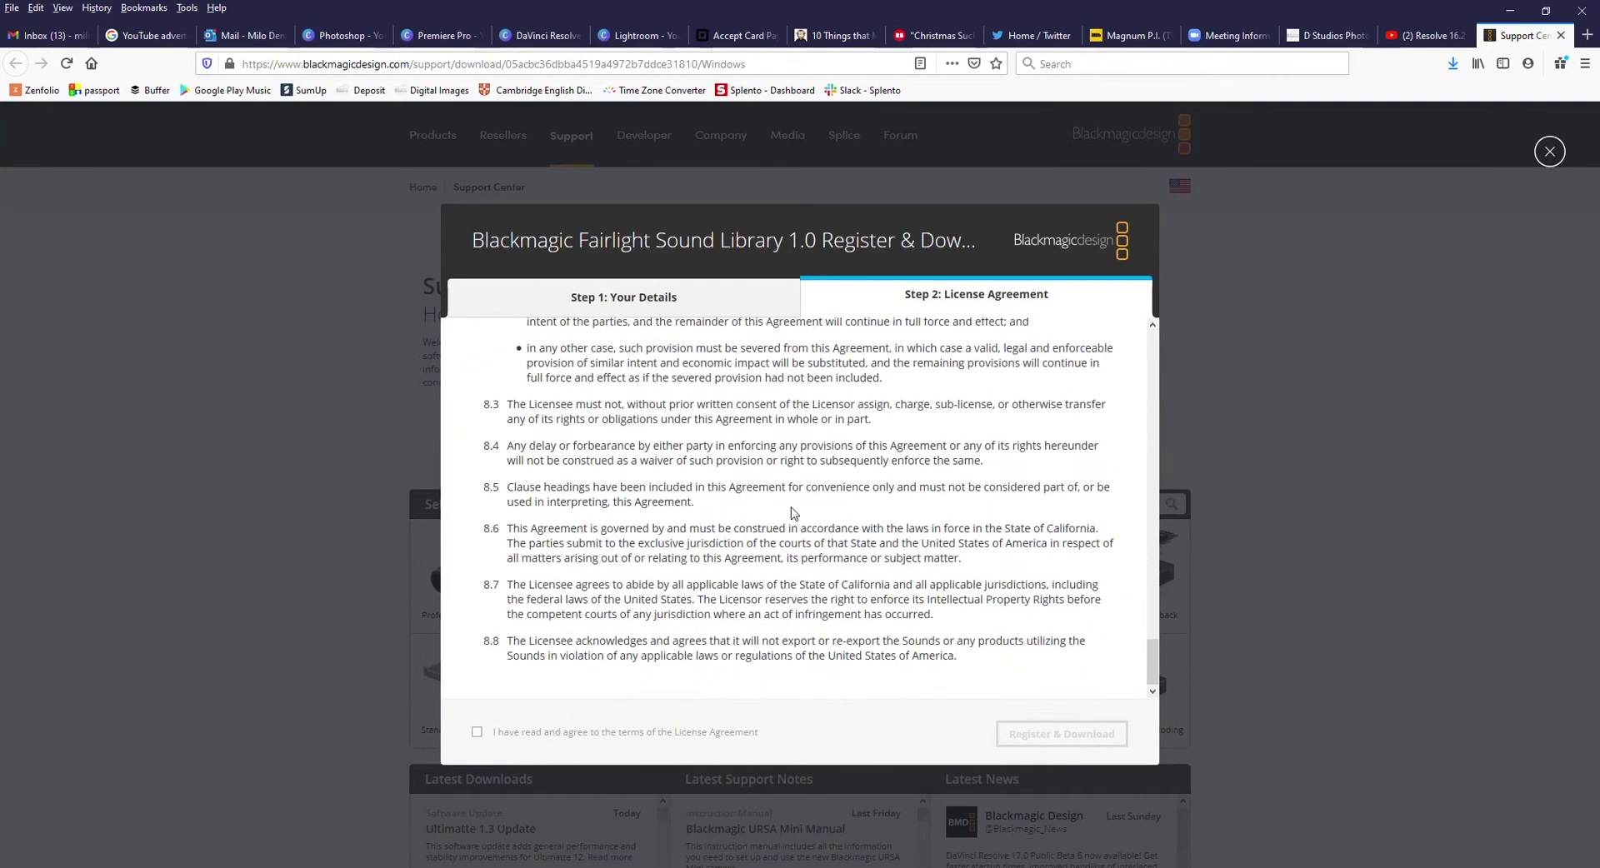
click(476, 733)
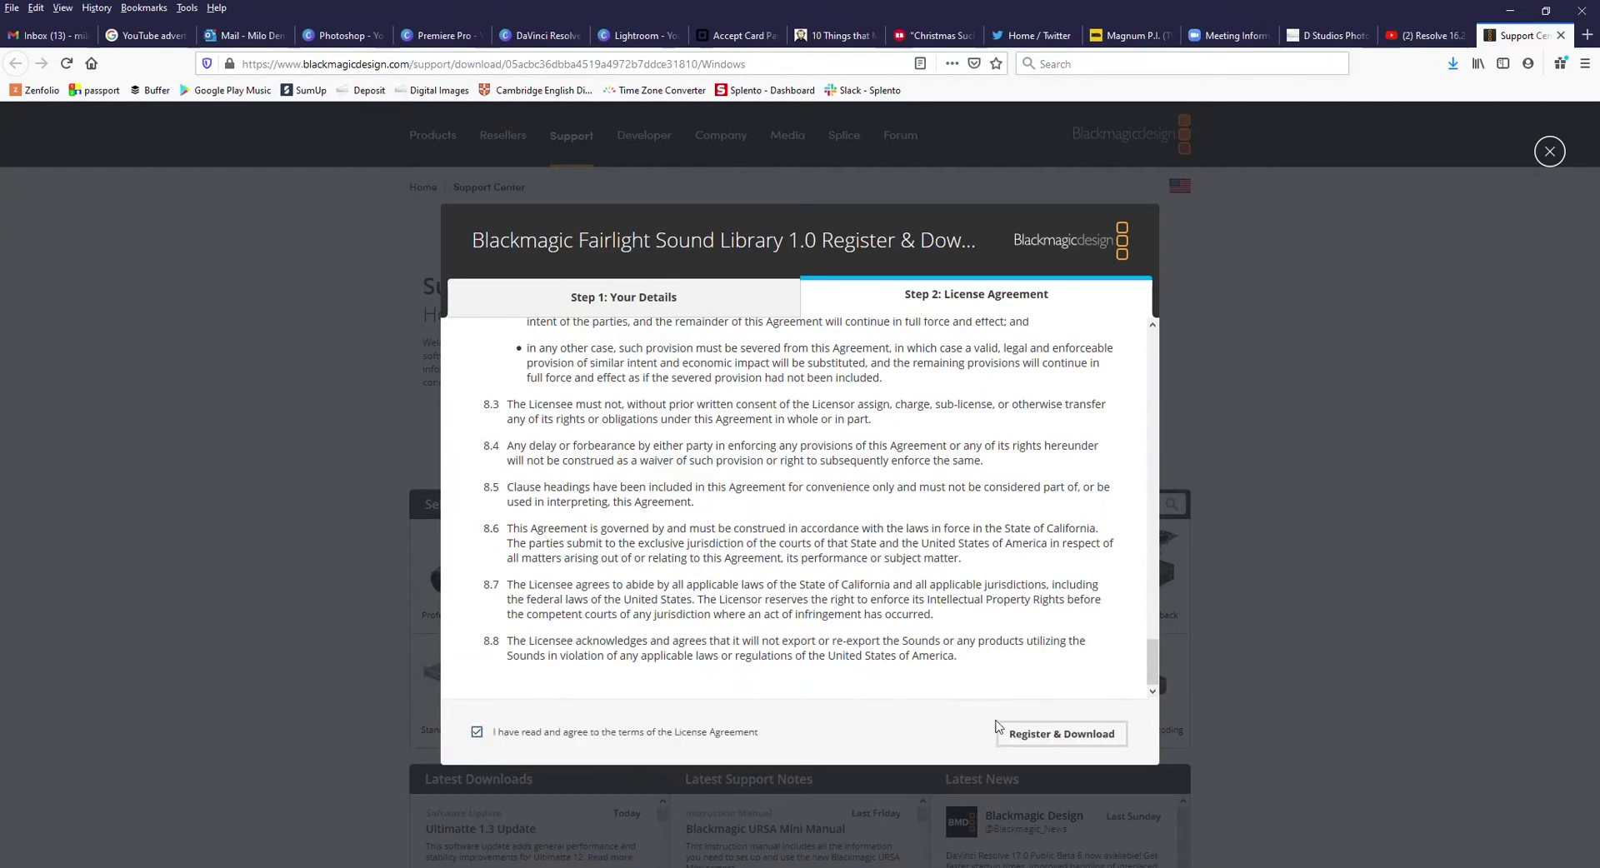
click(1091, 736)
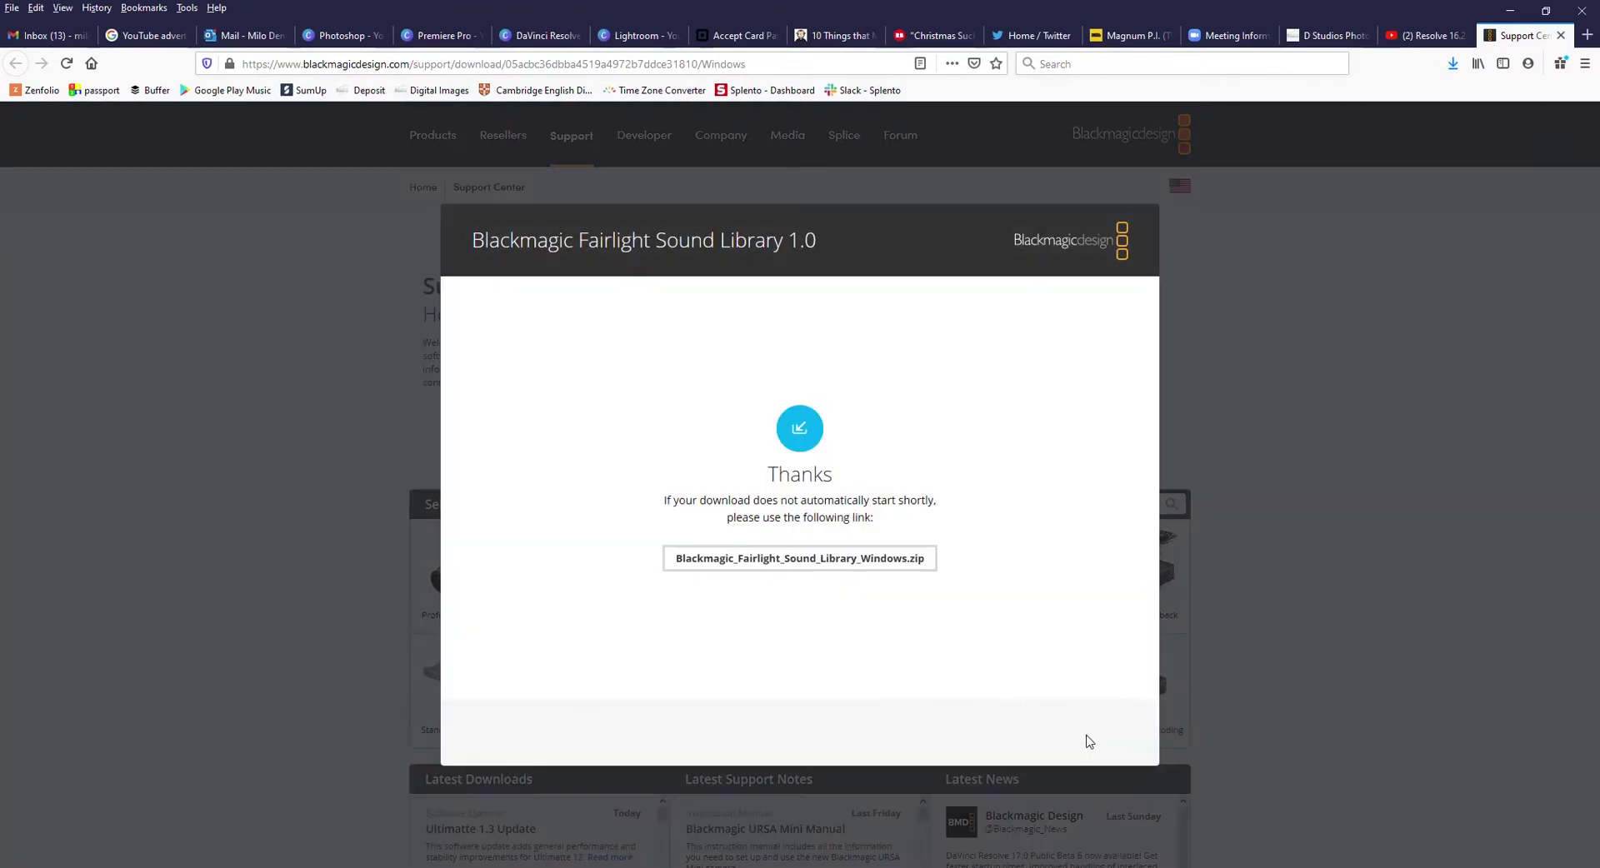
click(816, 564)
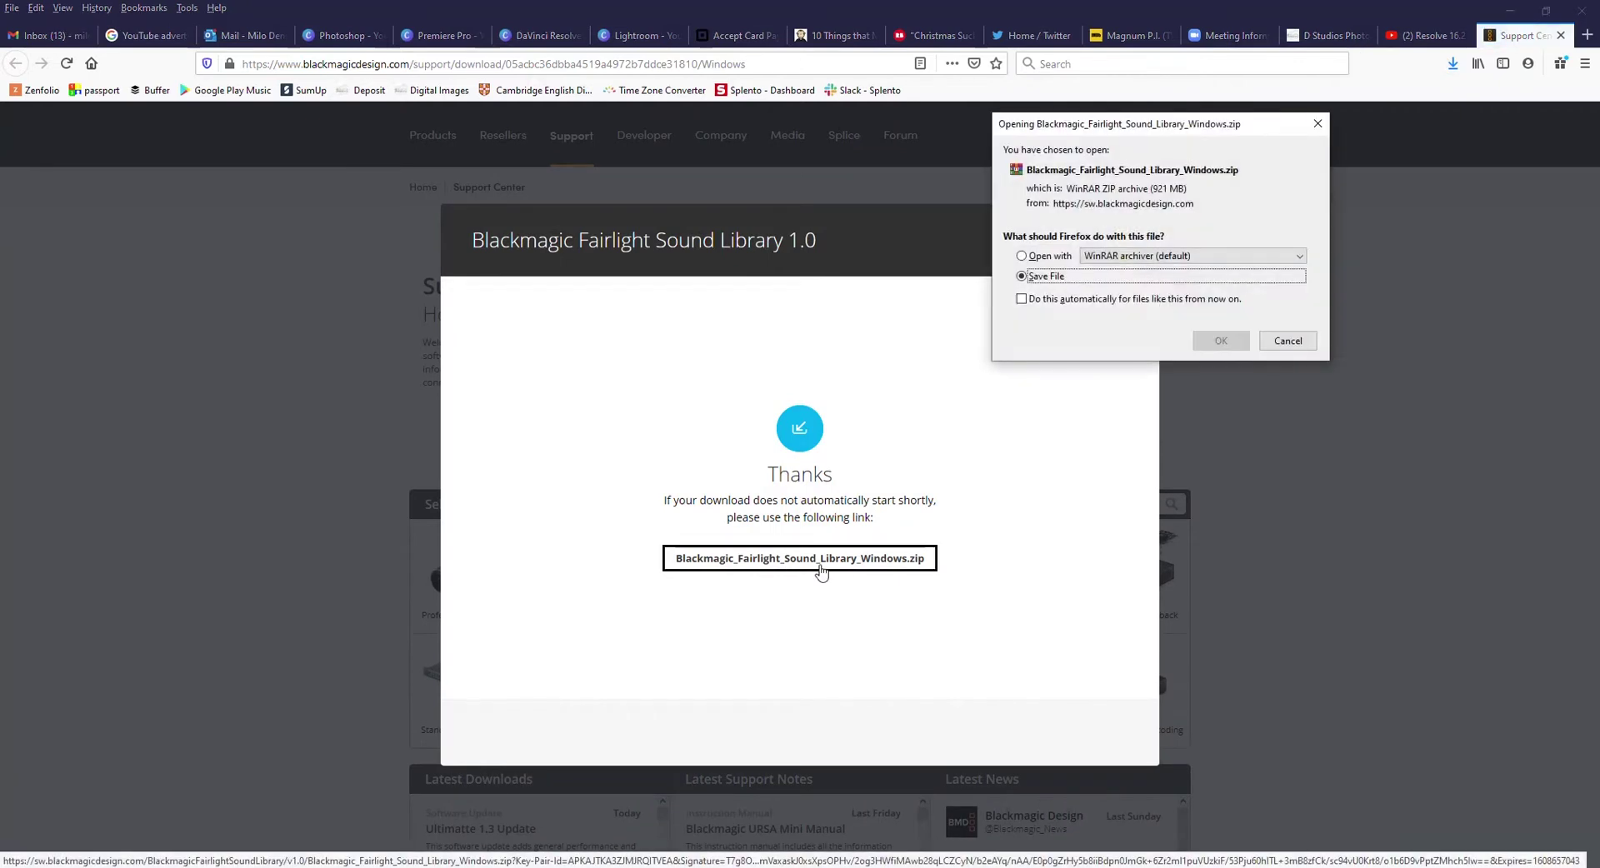
click(1222, 341)
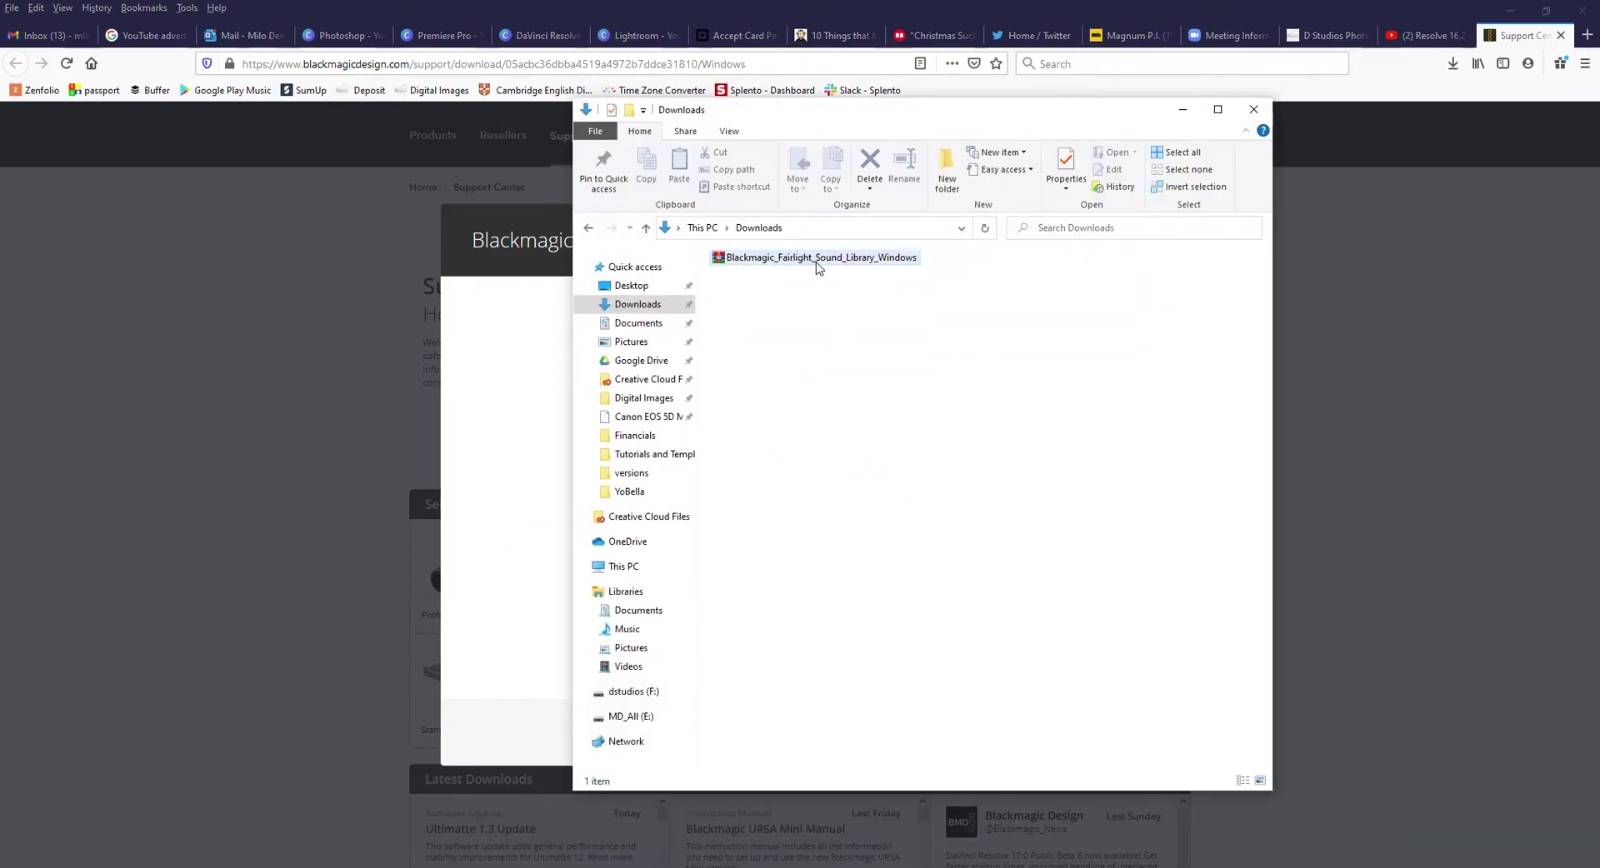
Step: Extract the zip into Downloads and select the extracted Blackmagic_Fairlight_Sound_Library_Windows.exe
right_click(828, 265)
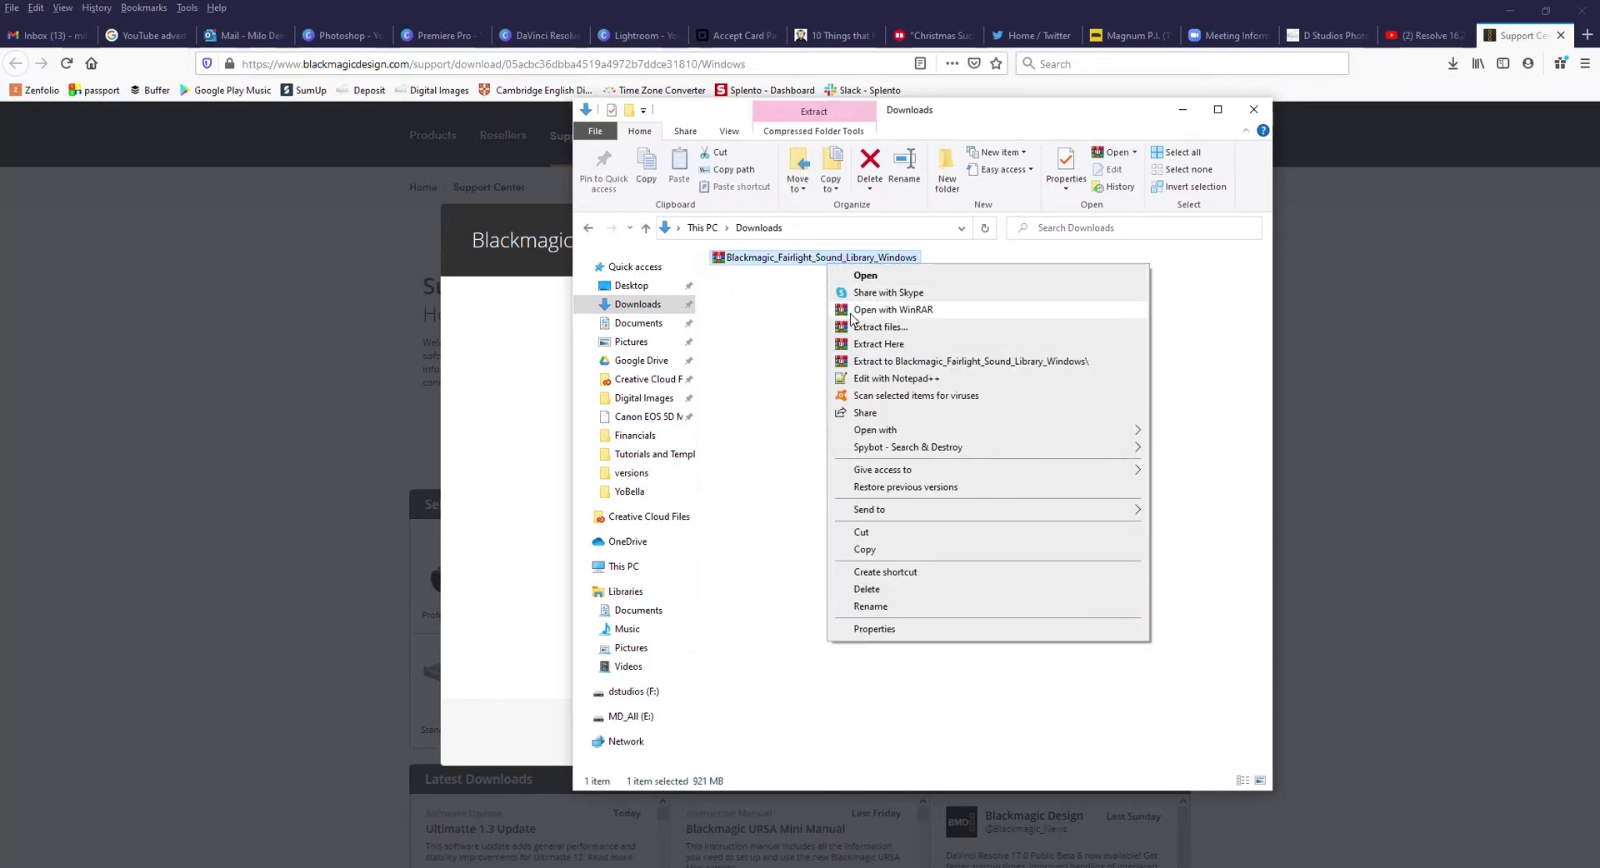
click(880, 346)
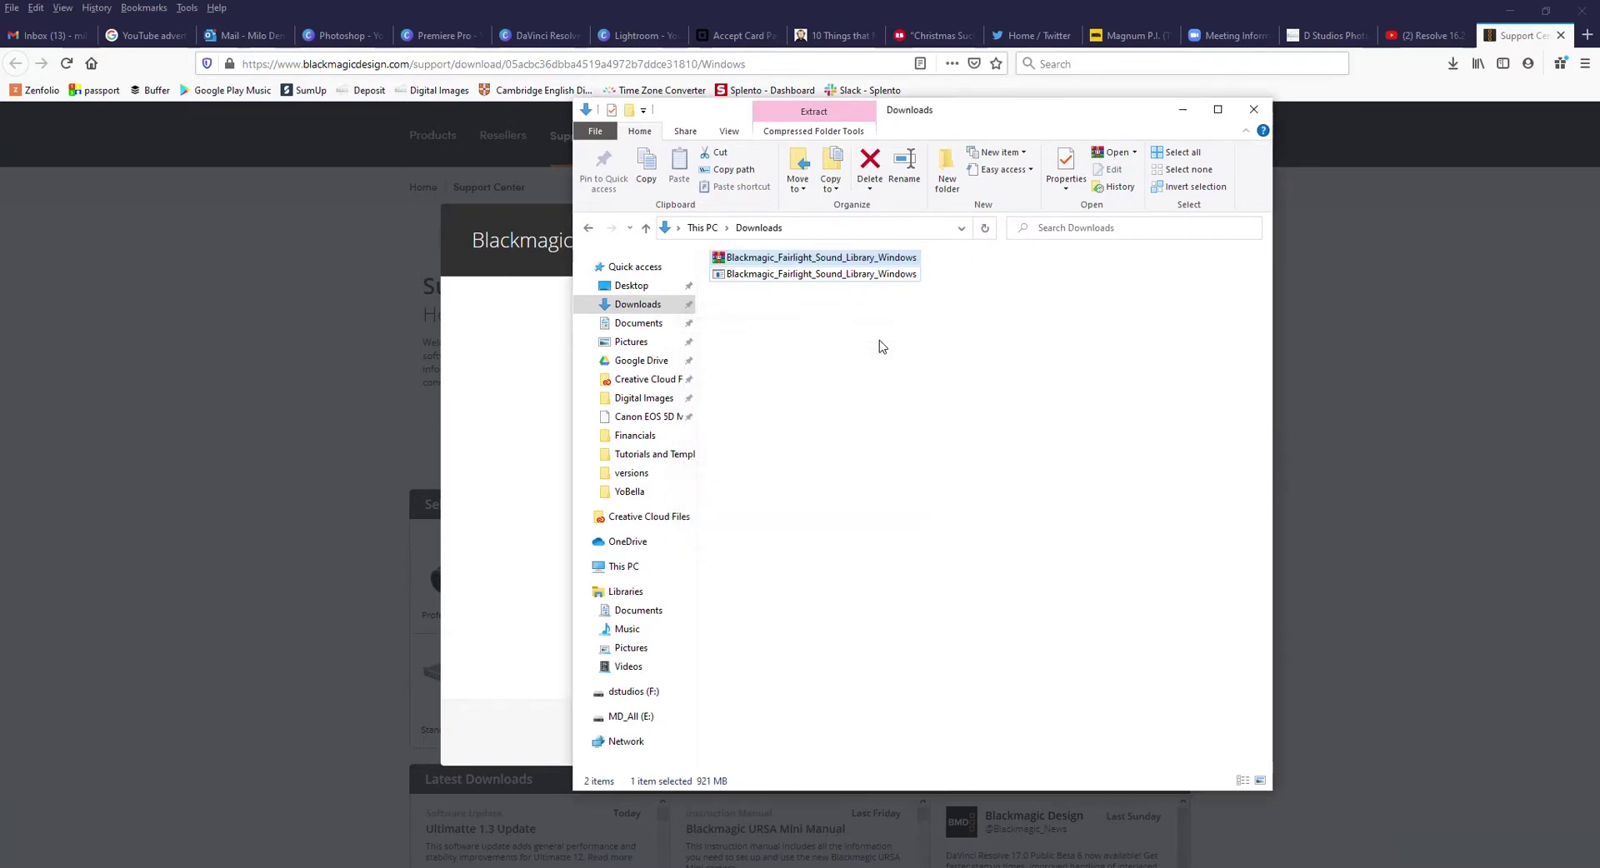
click(775, 277)
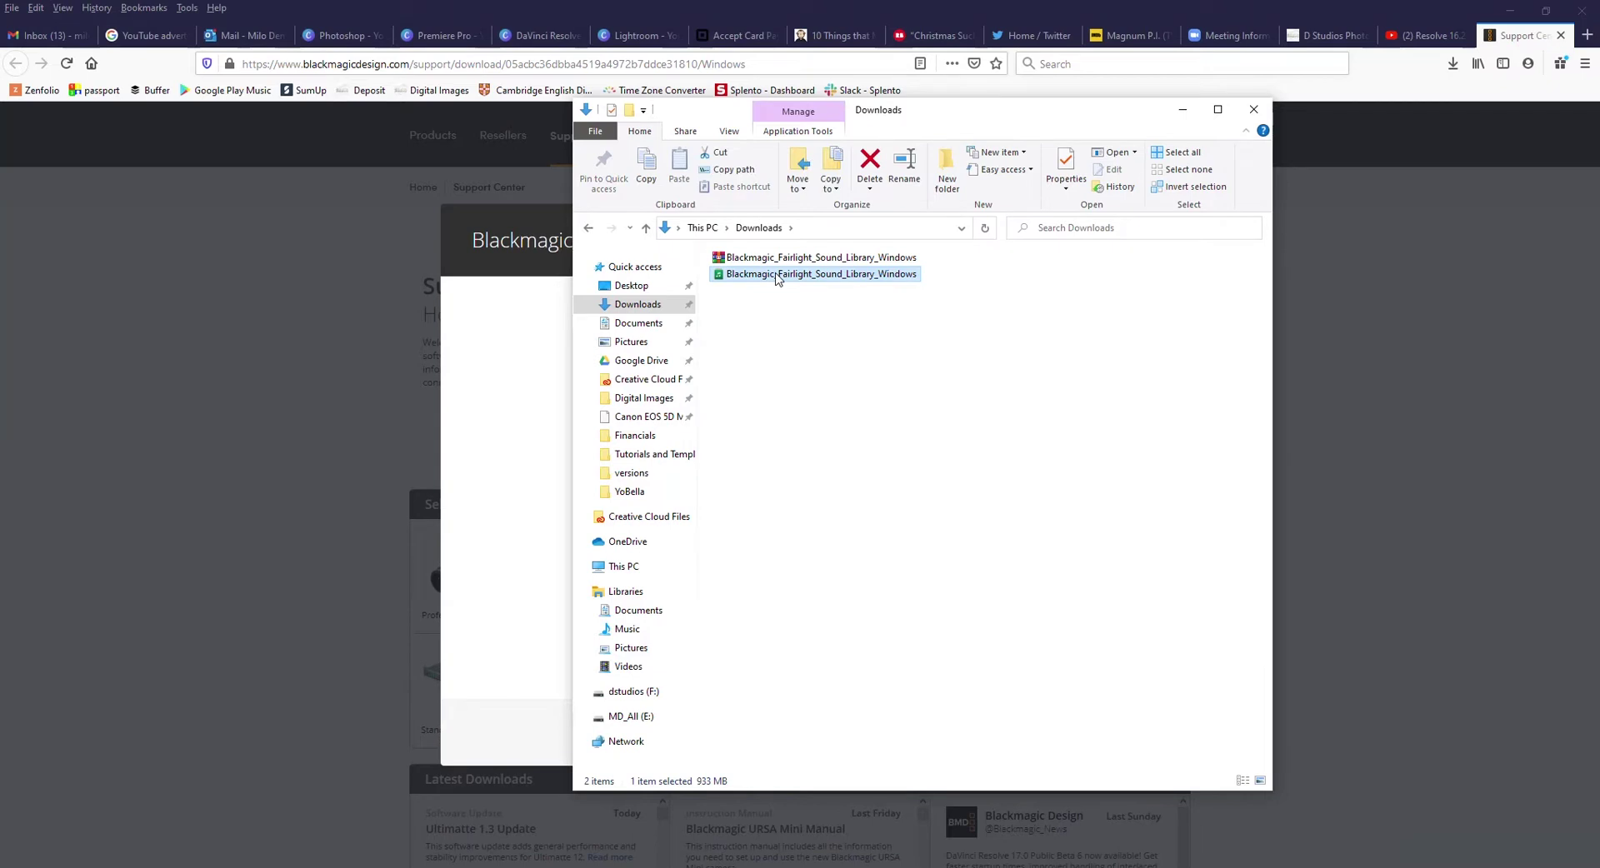
Step: Launch the Fairlight Sound Library installer and keep the default installation folder
double_click(776, 276)
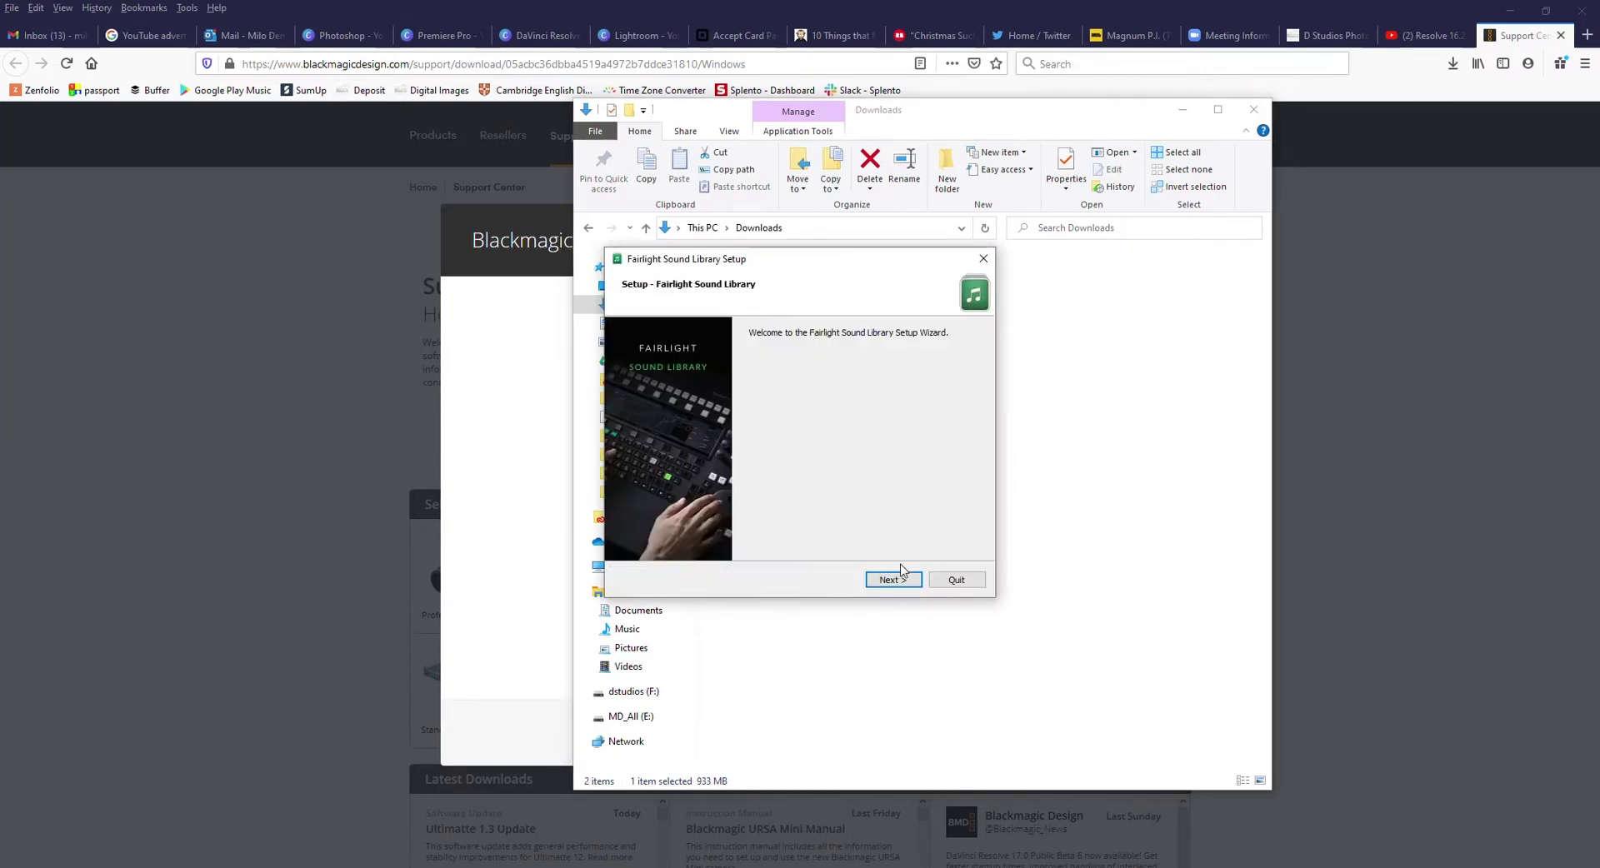
click(890, 580)
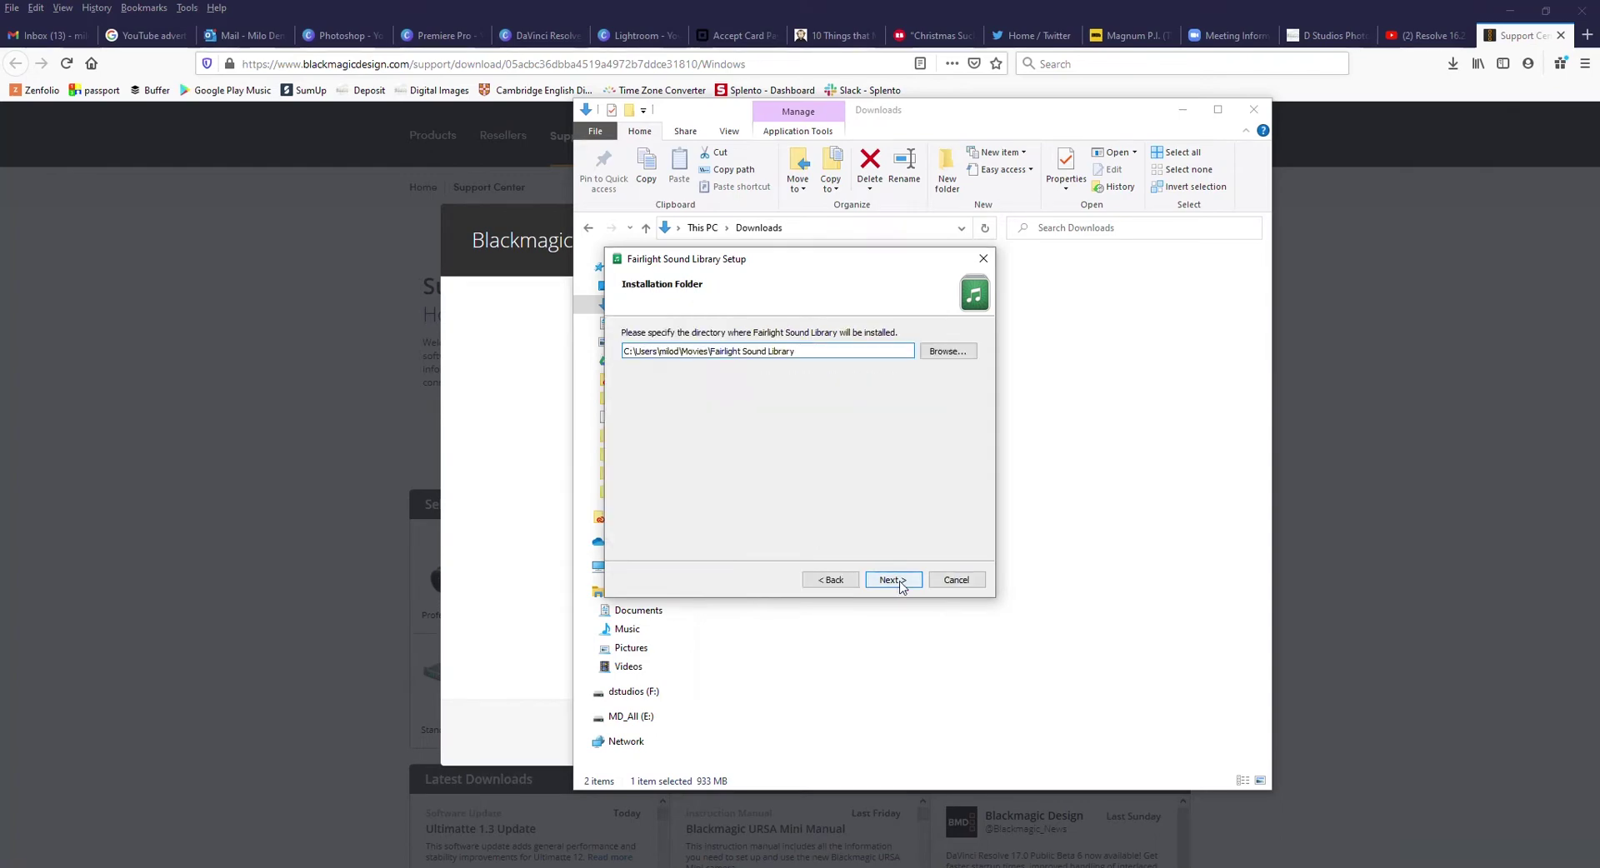
drag(800, 351, 624, 350)
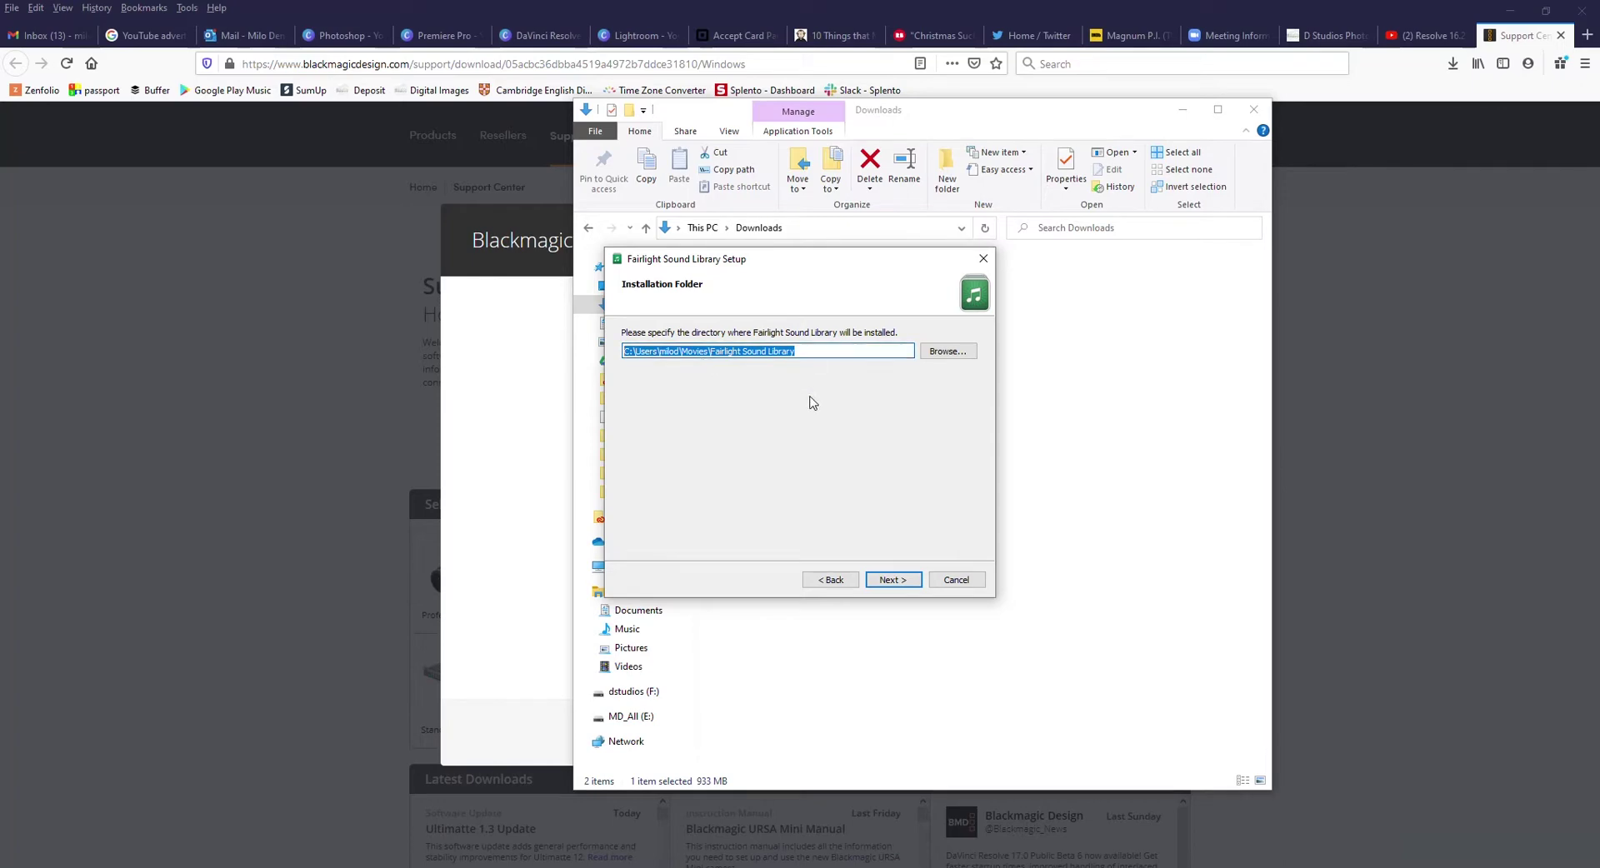
click(890, 581)
Step: Accept the licence terms, install the library, and close the finished setup wizard
click(691, 548)
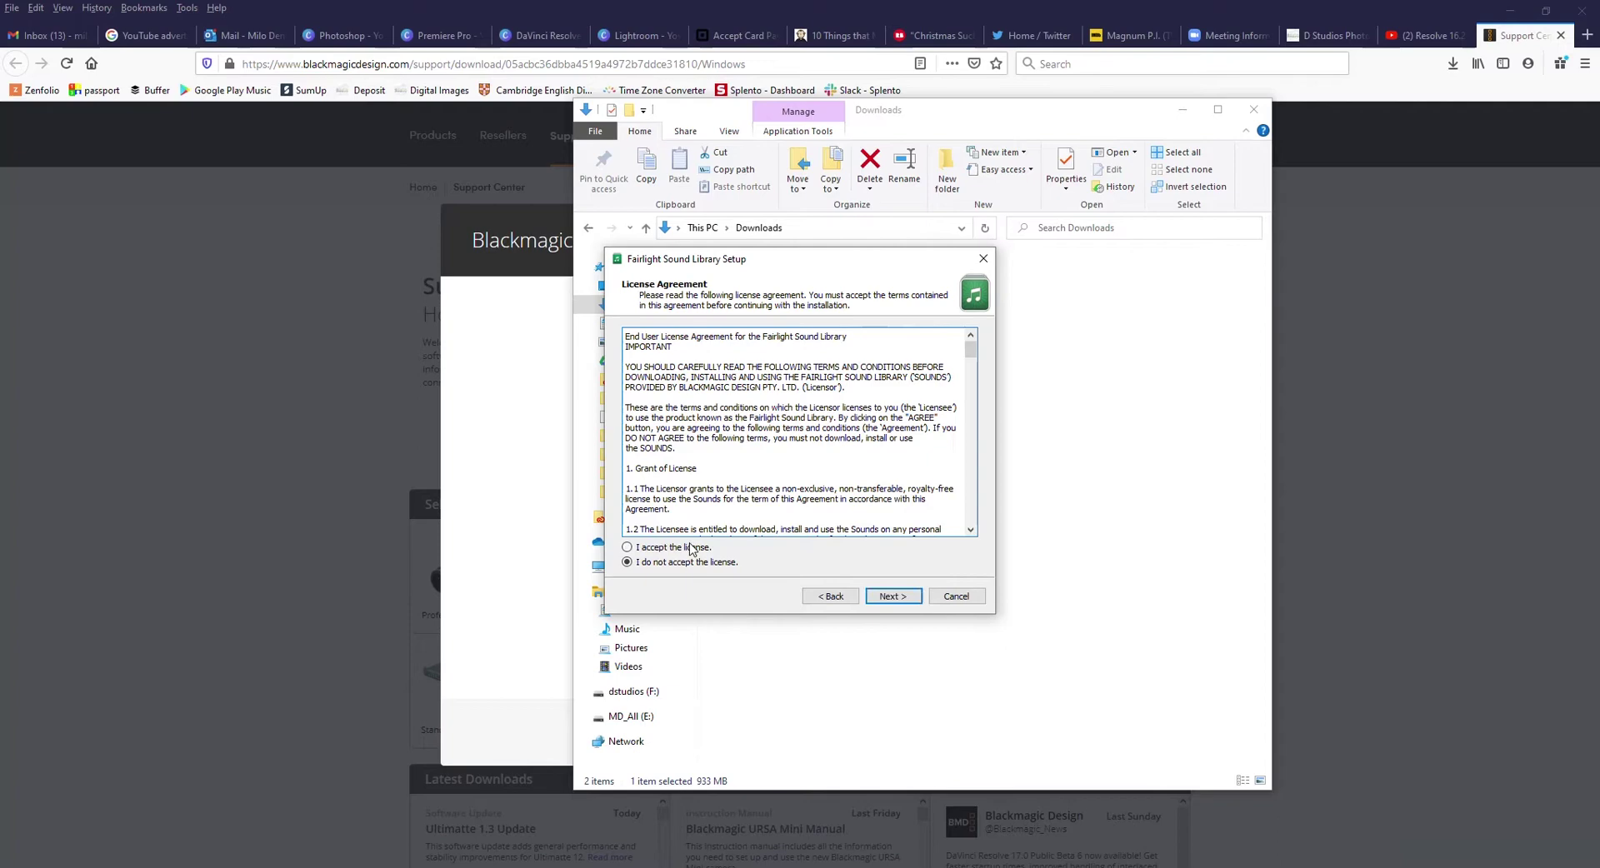
scroll(854, 442, down, 10)
scroll(854, 442, down, 15)
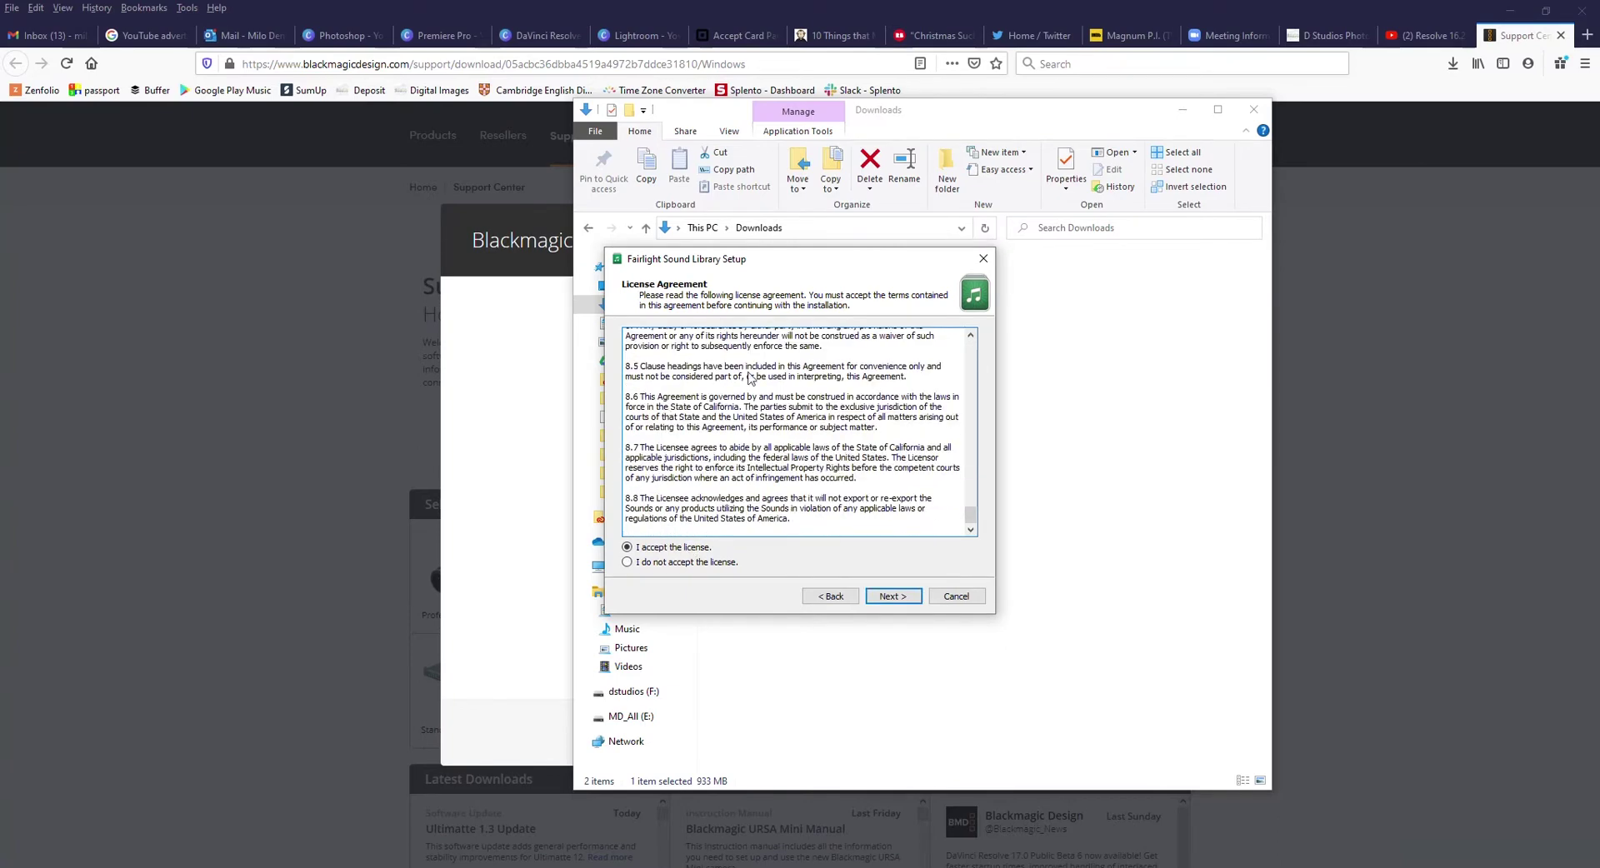
click(895, 602)
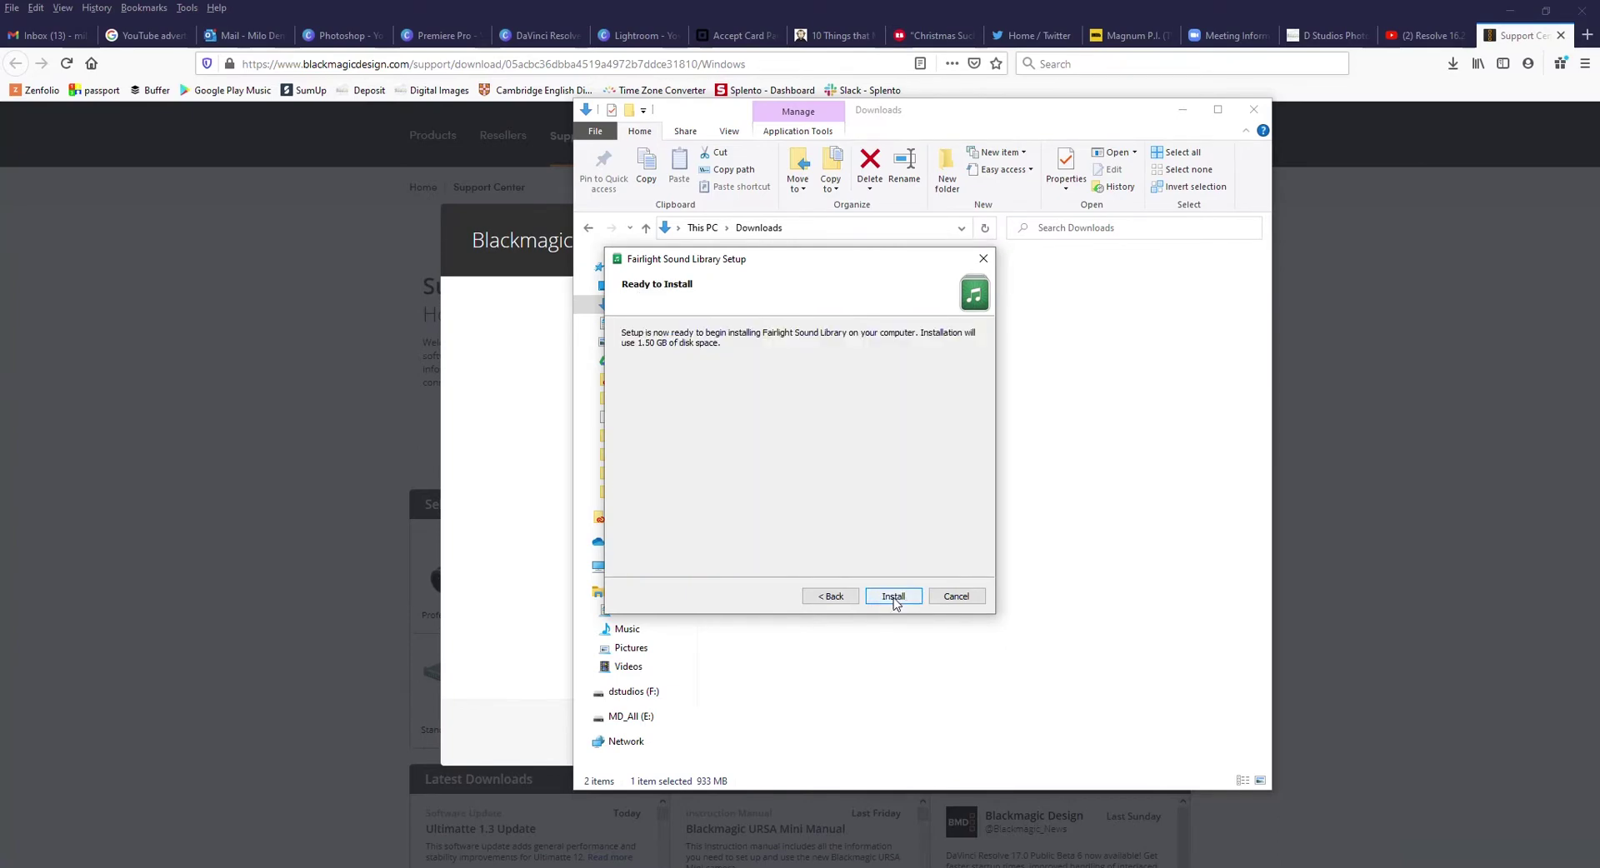
click(894, 600)
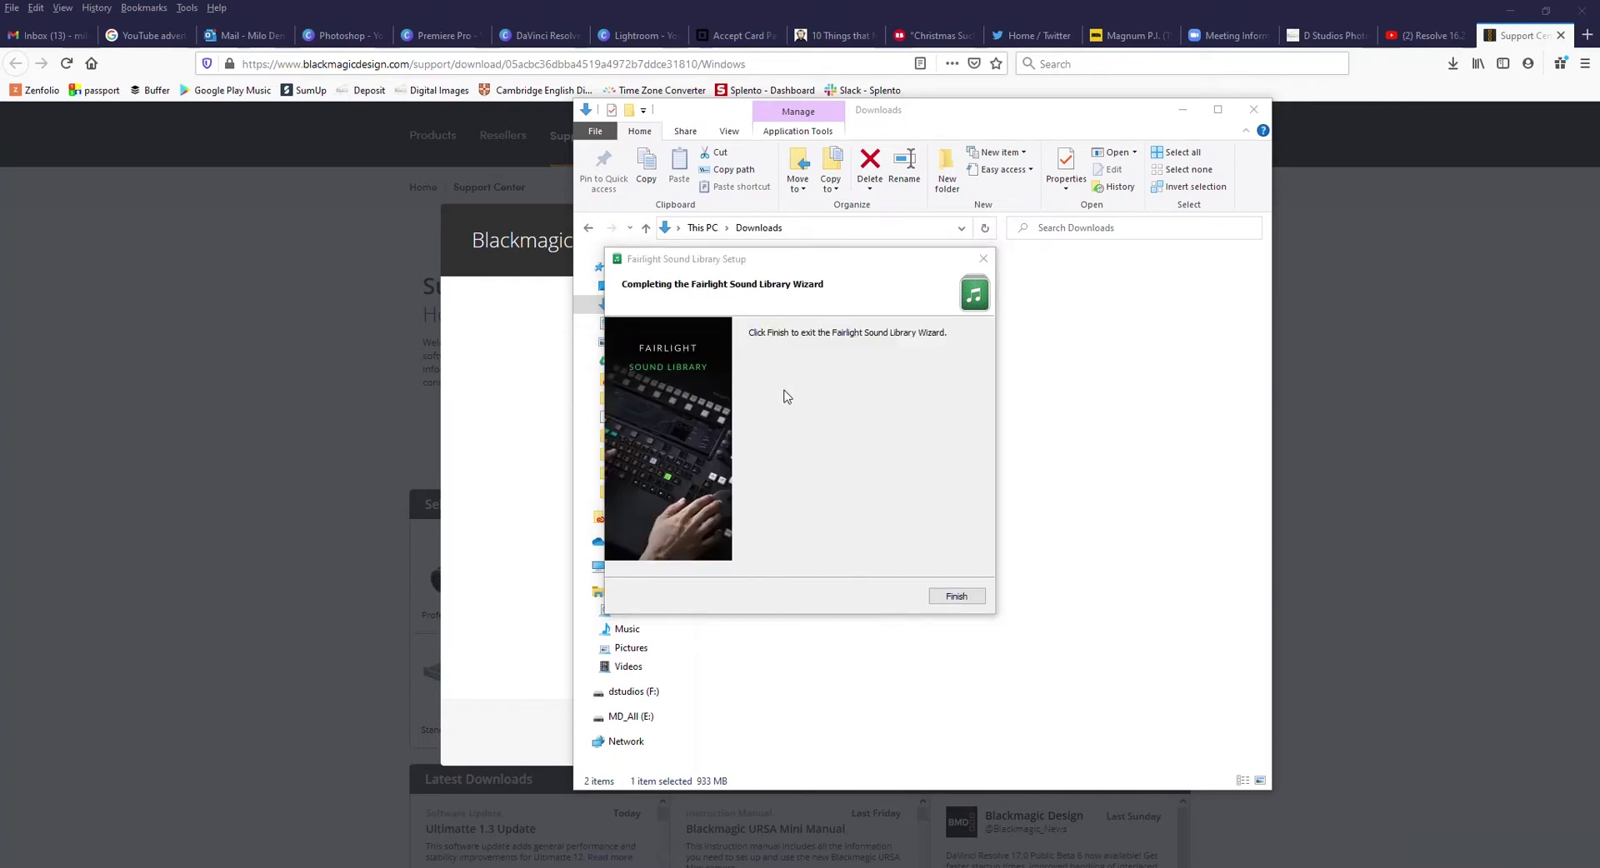
click(955, 598)
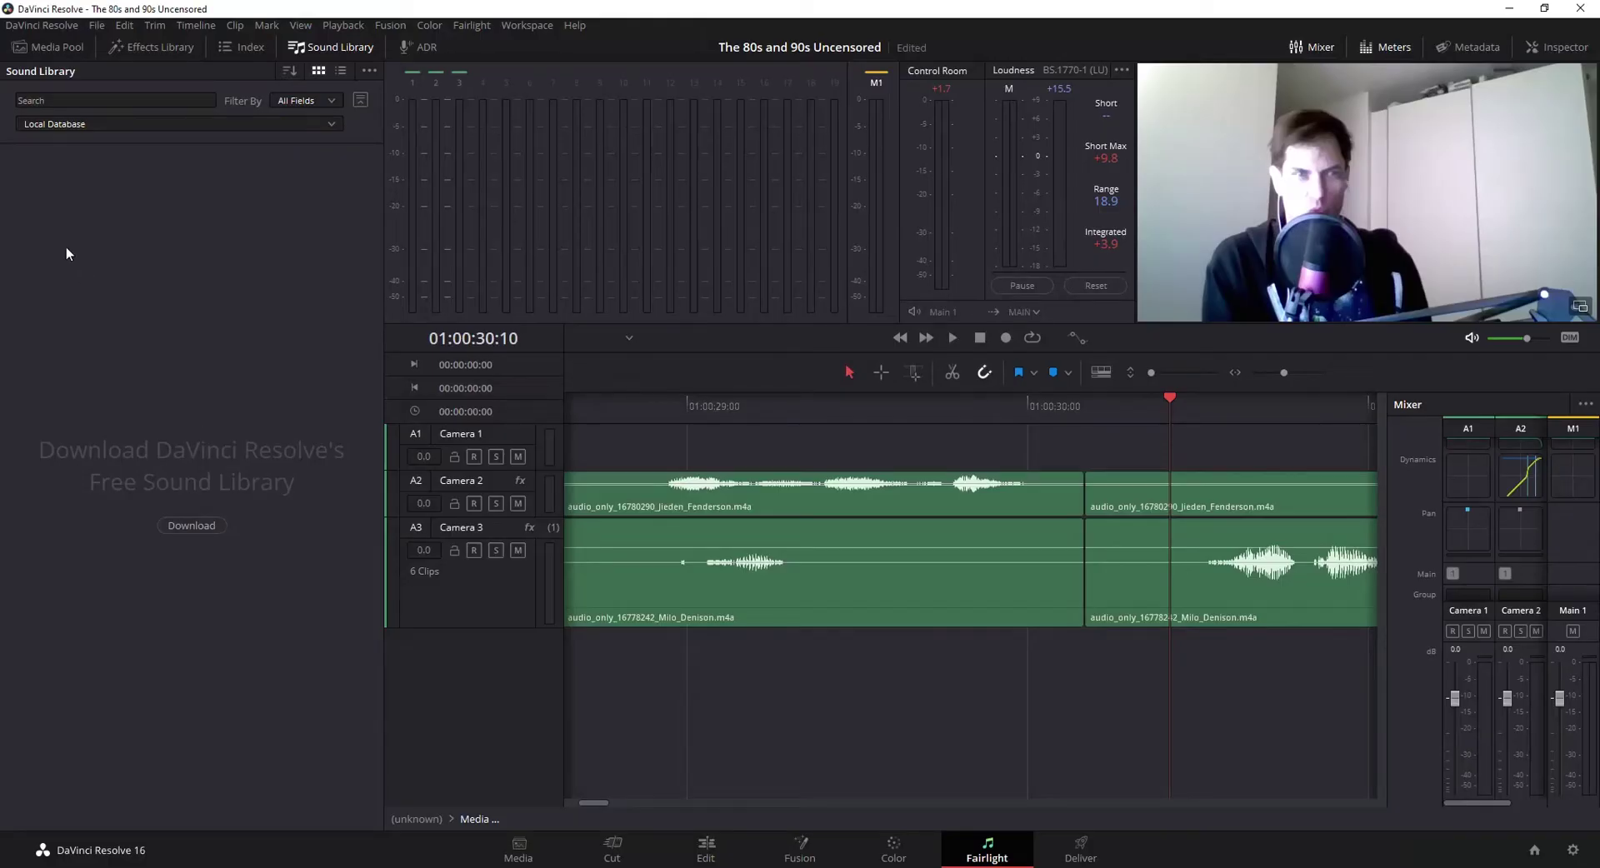
Step: Save and close the 80s and 90s project, then prepare the Sound Library search in Tutorials
click(217, 122)
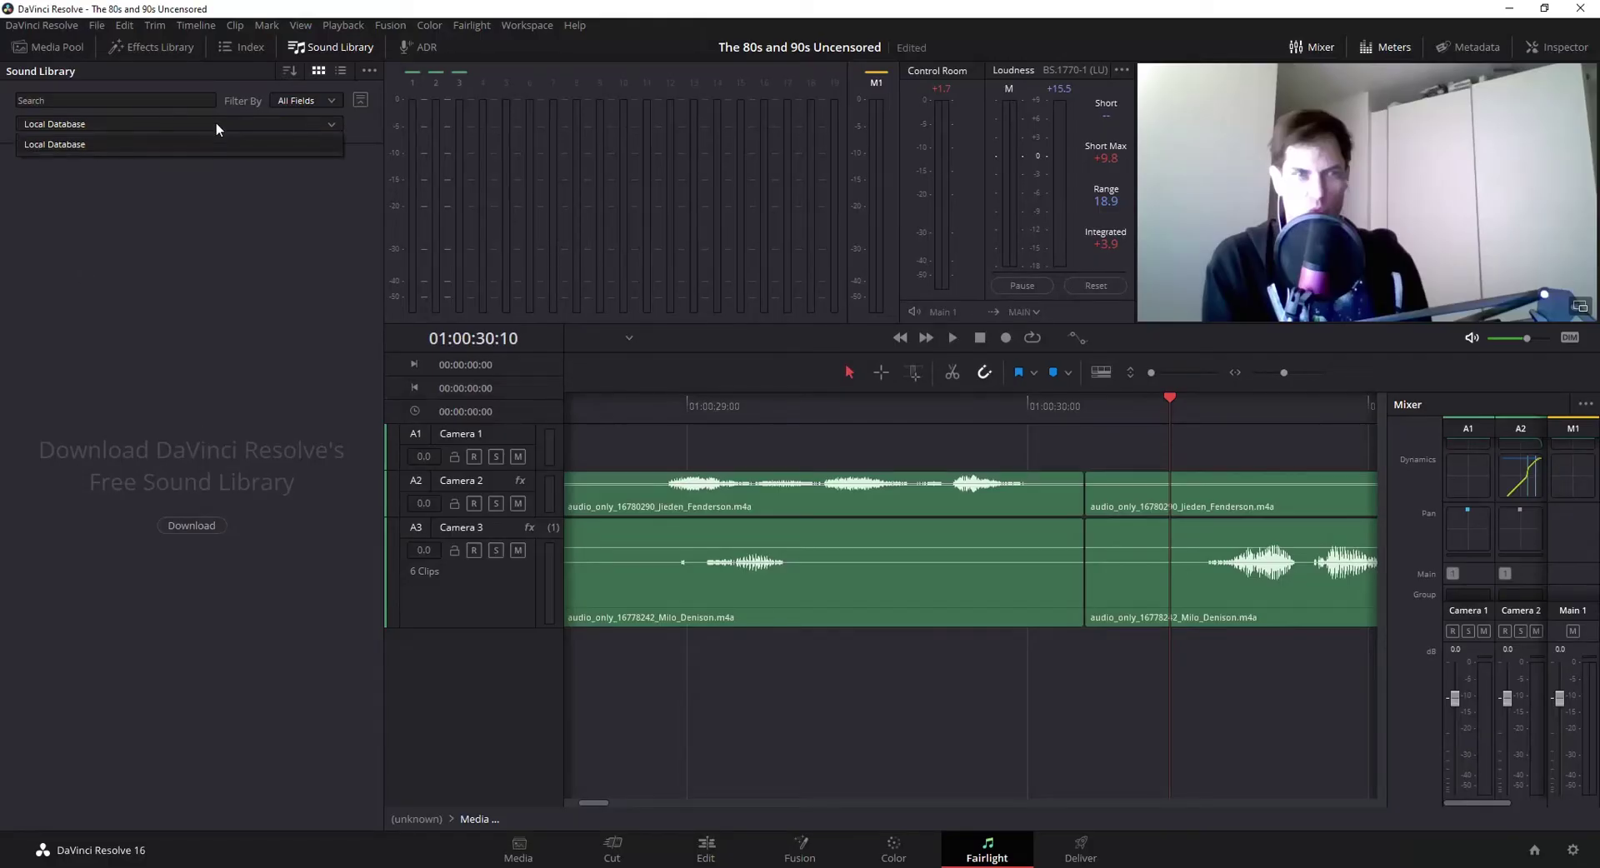
click(217, 122)
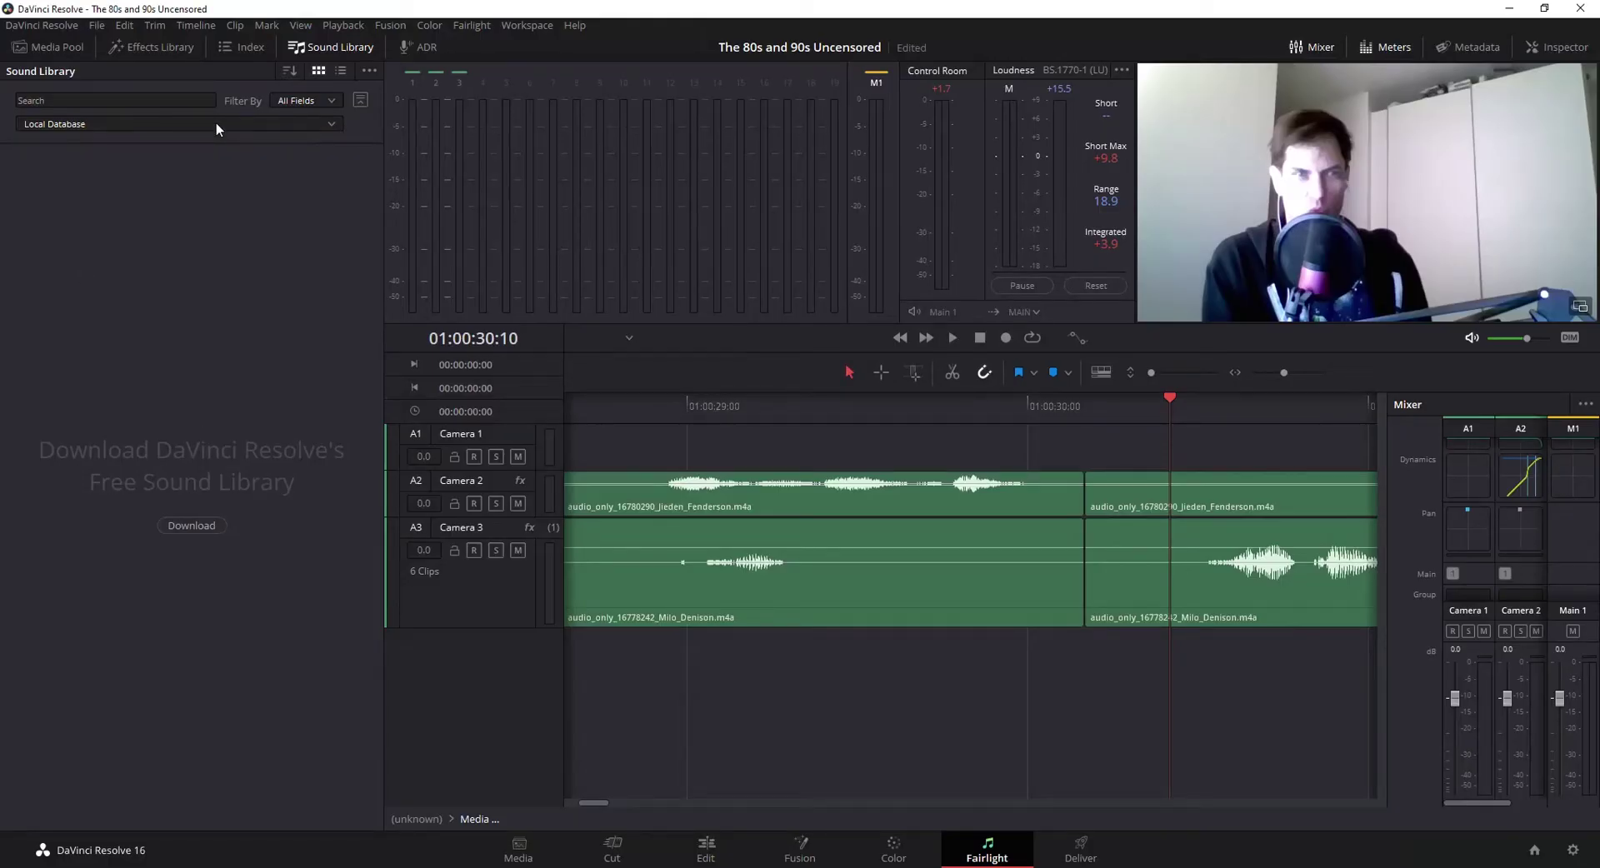
click(1580, 8)
click(927, 505)
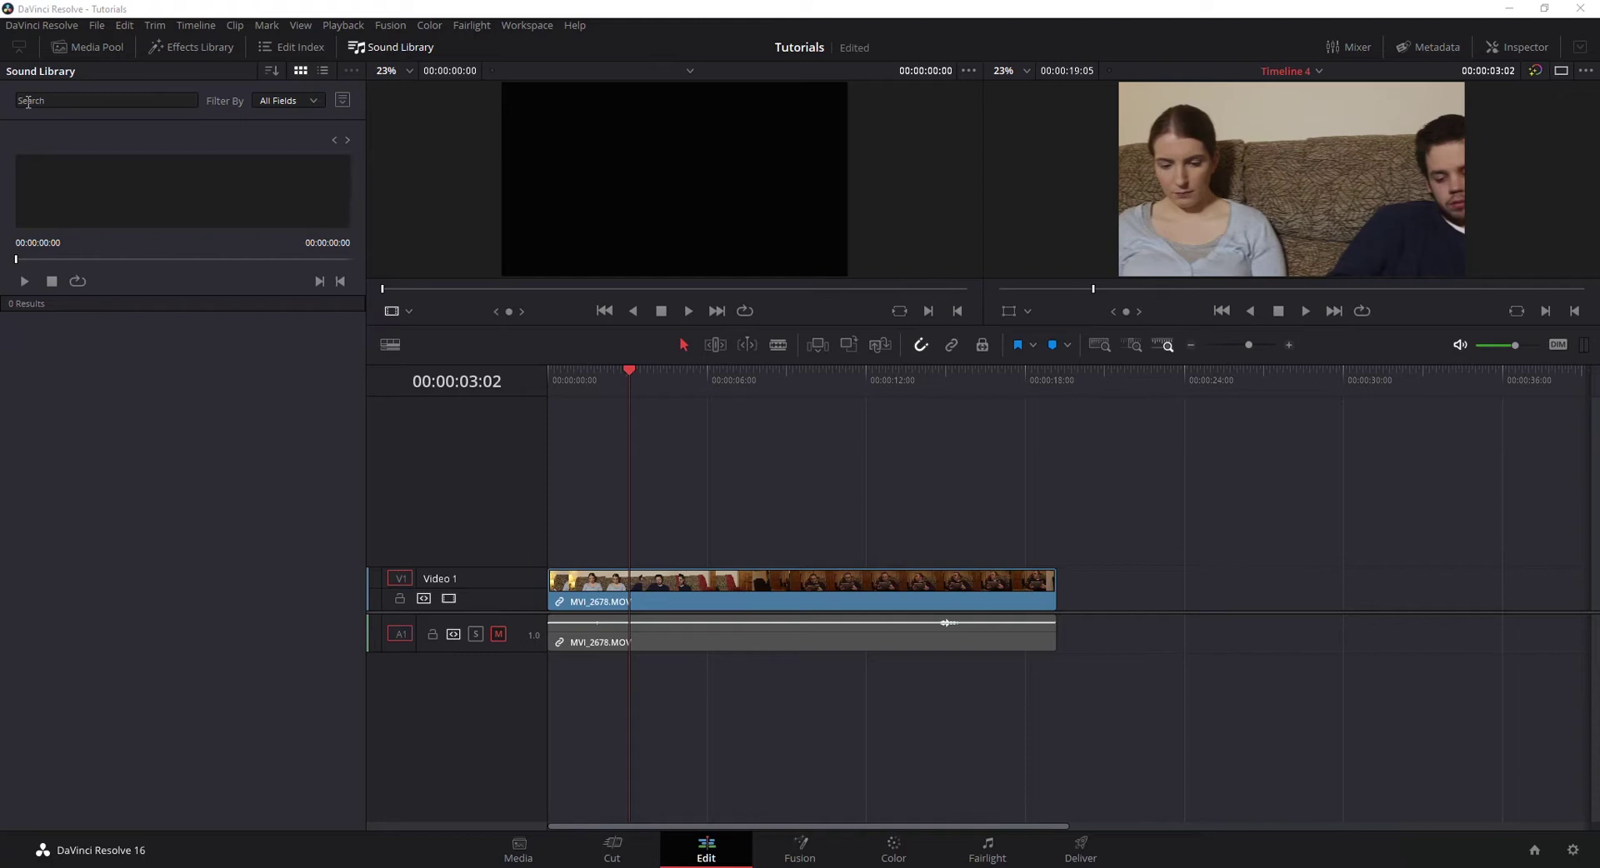
click(271, 103)
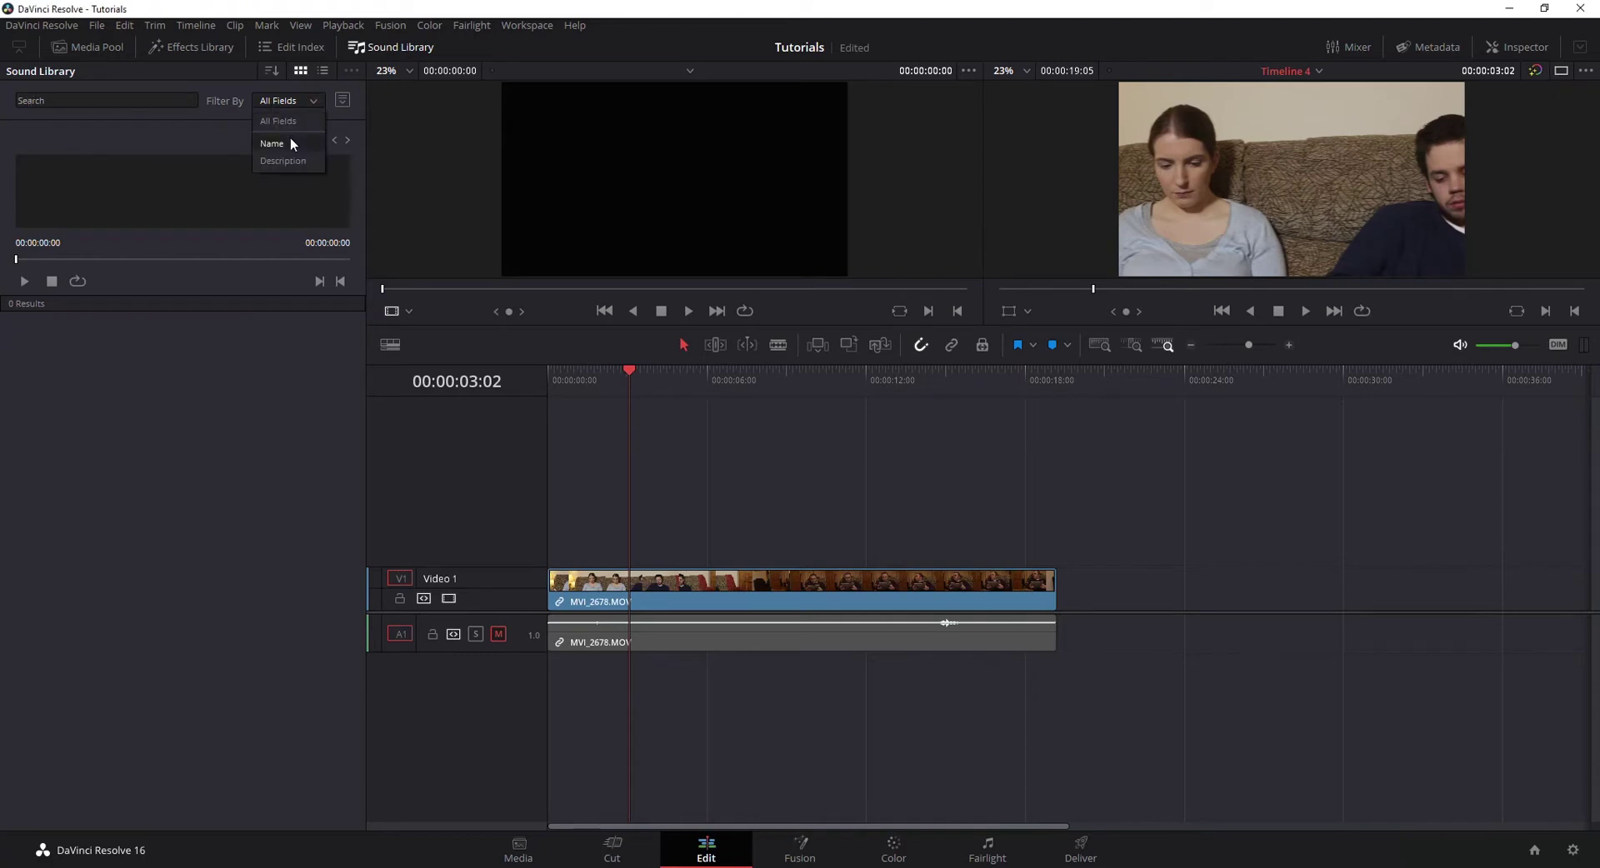
click(138, 101)
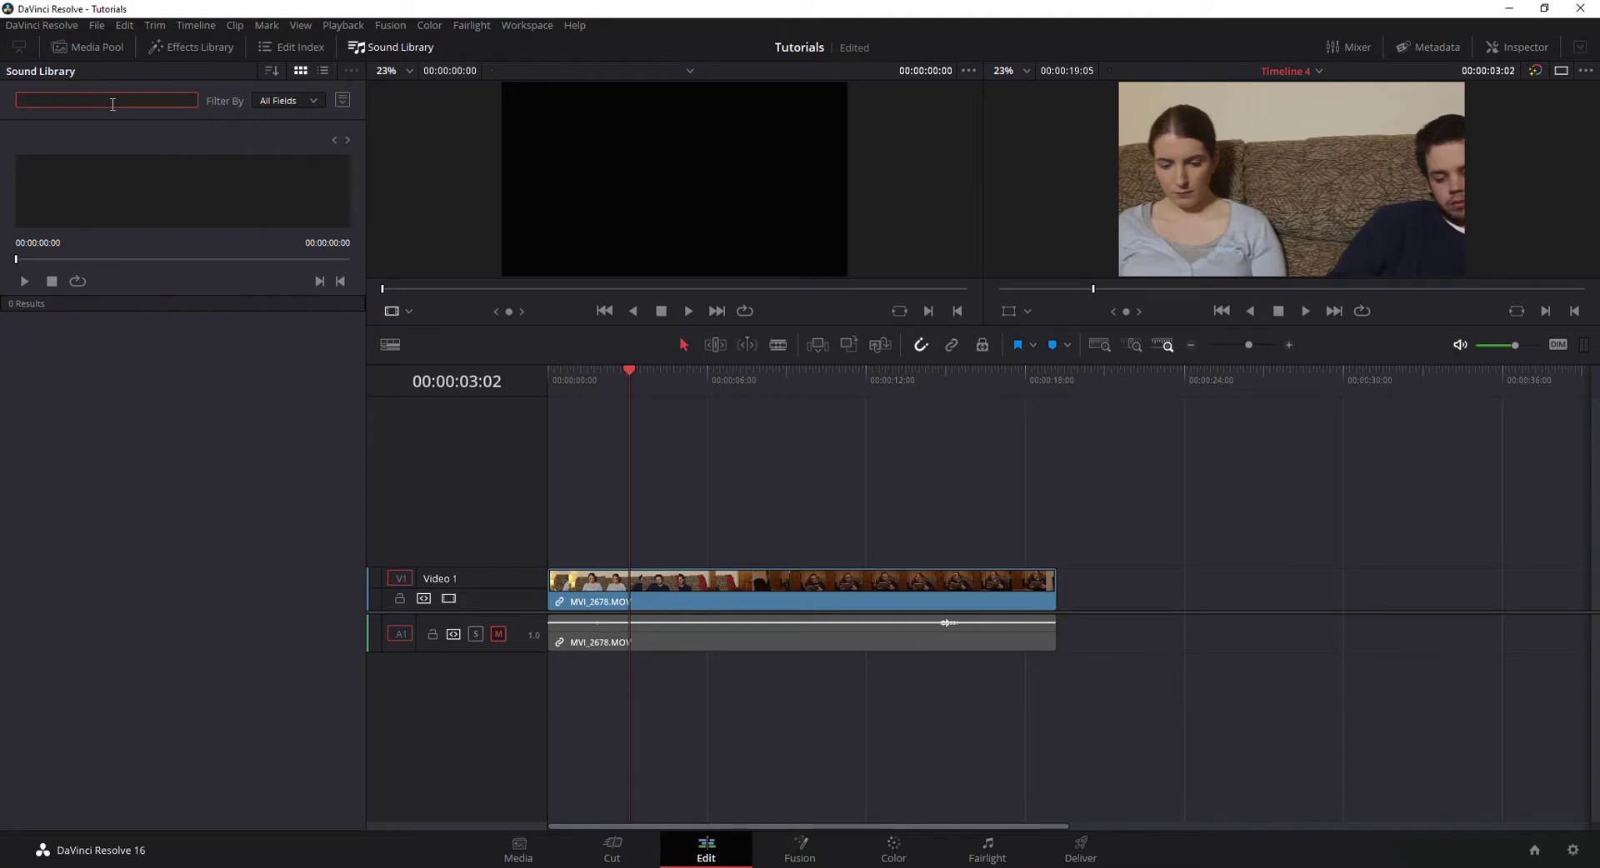
Step: Search 'bathroom' and place Bathroom Door Open & Close x3 on A2 after the video clip
text(bathroom)
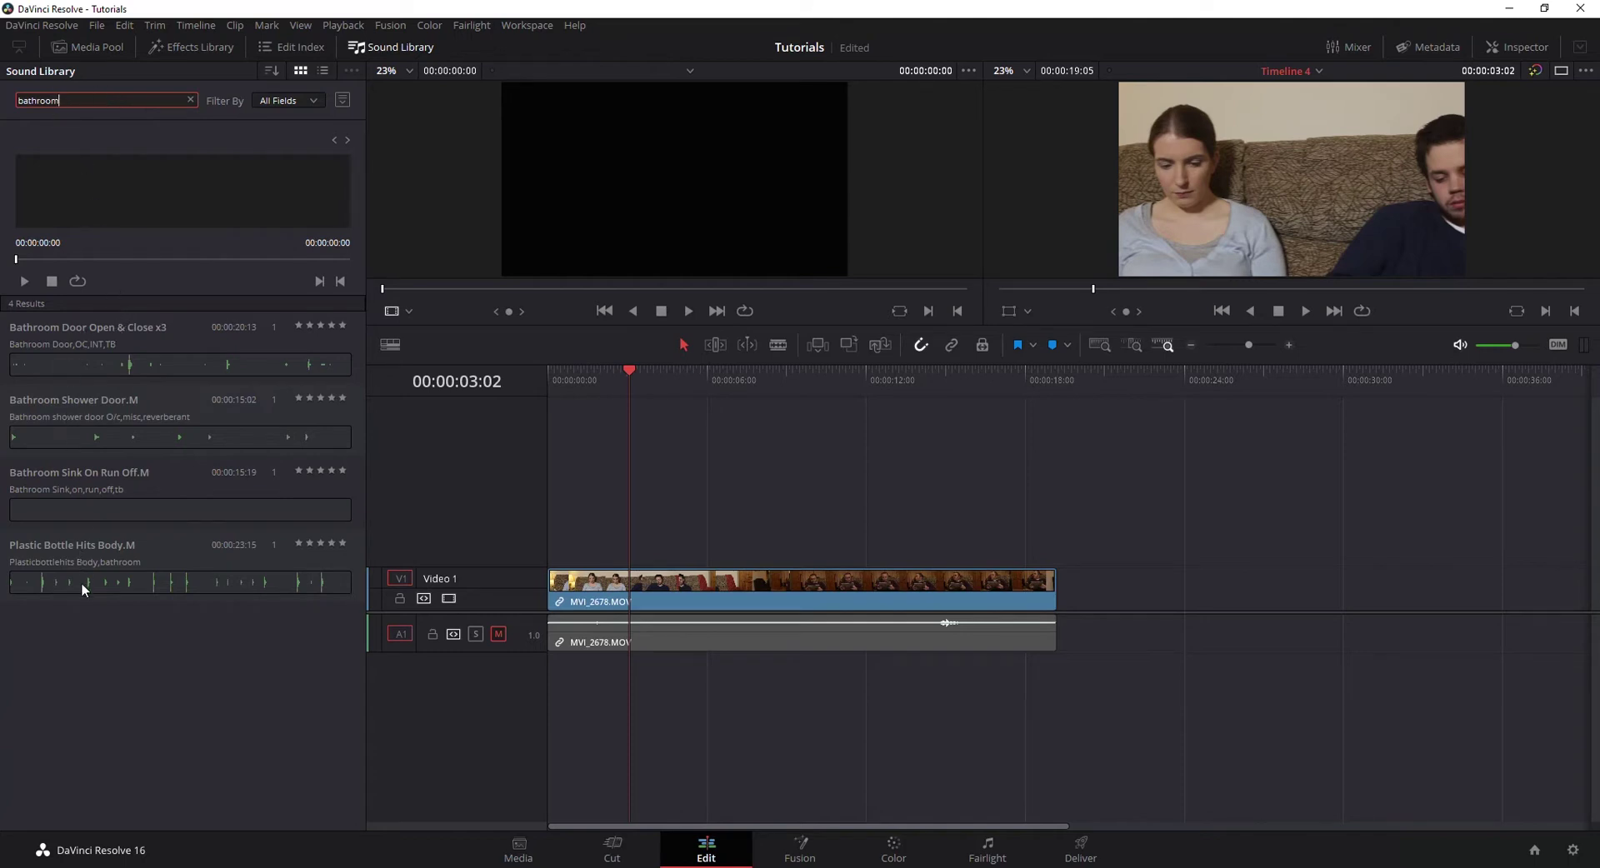
click(59, 335)
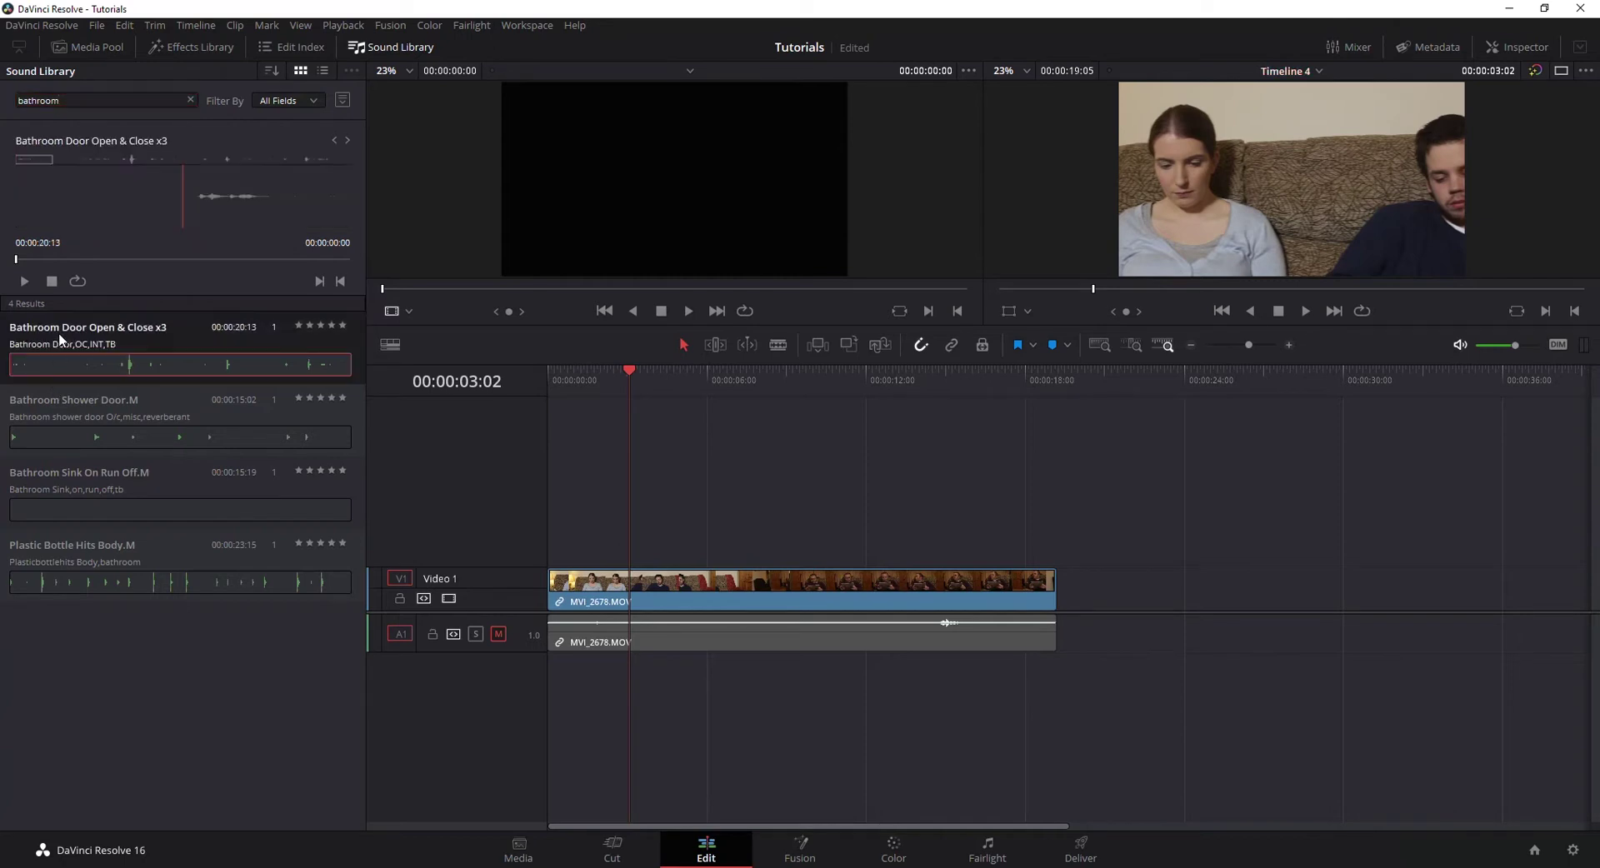
drag(59, 336, 644, 685)
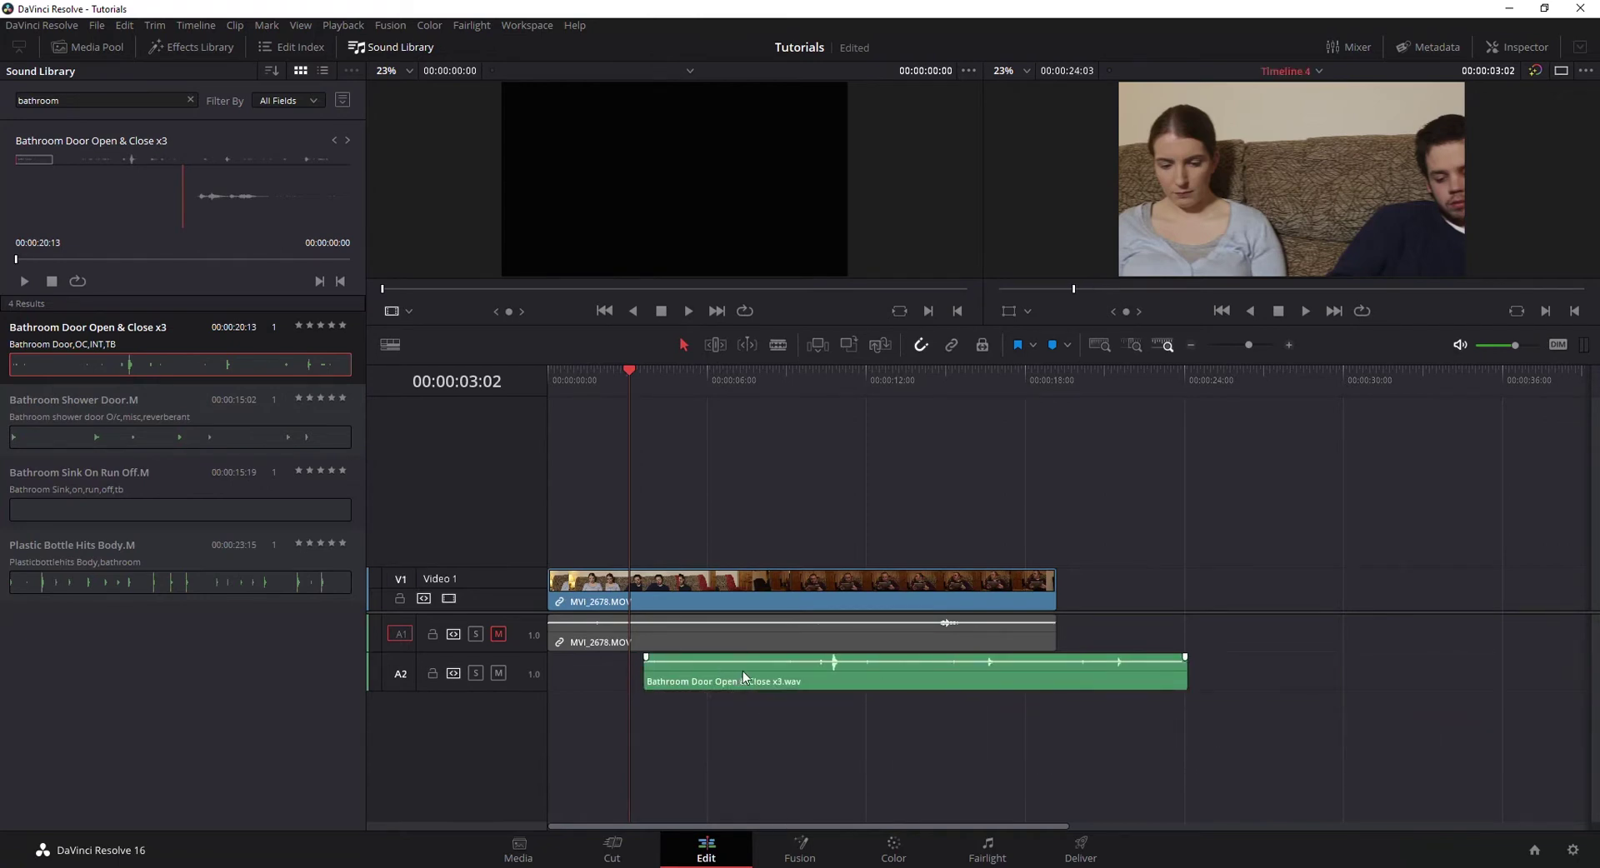
drag(787, 674, 1154, 675)
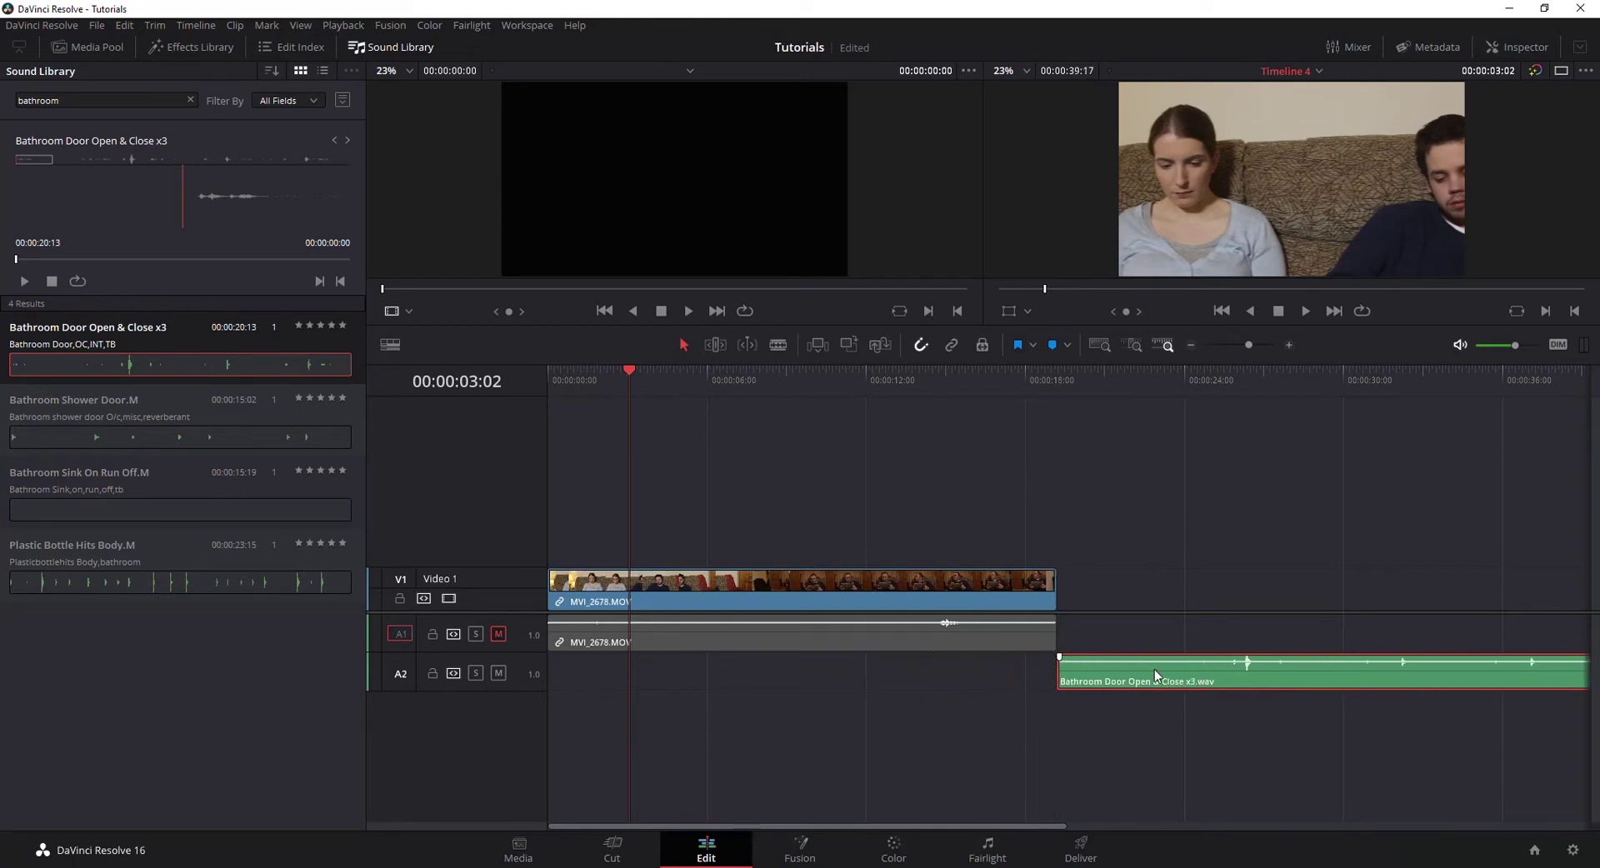
drag(840, 826, 897, 825)
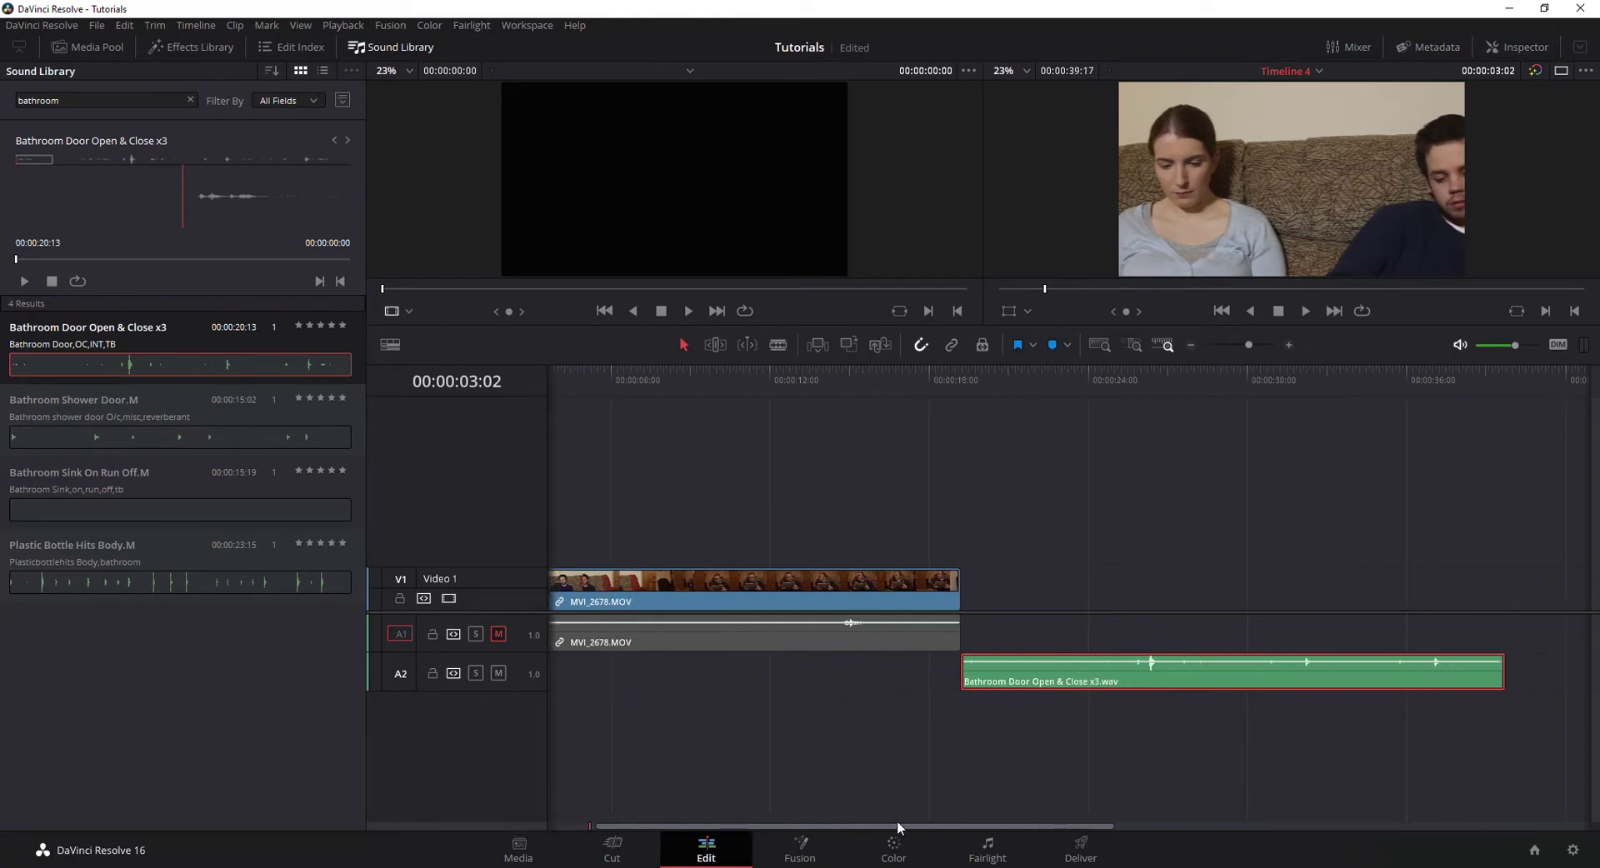
click(1007, 377)
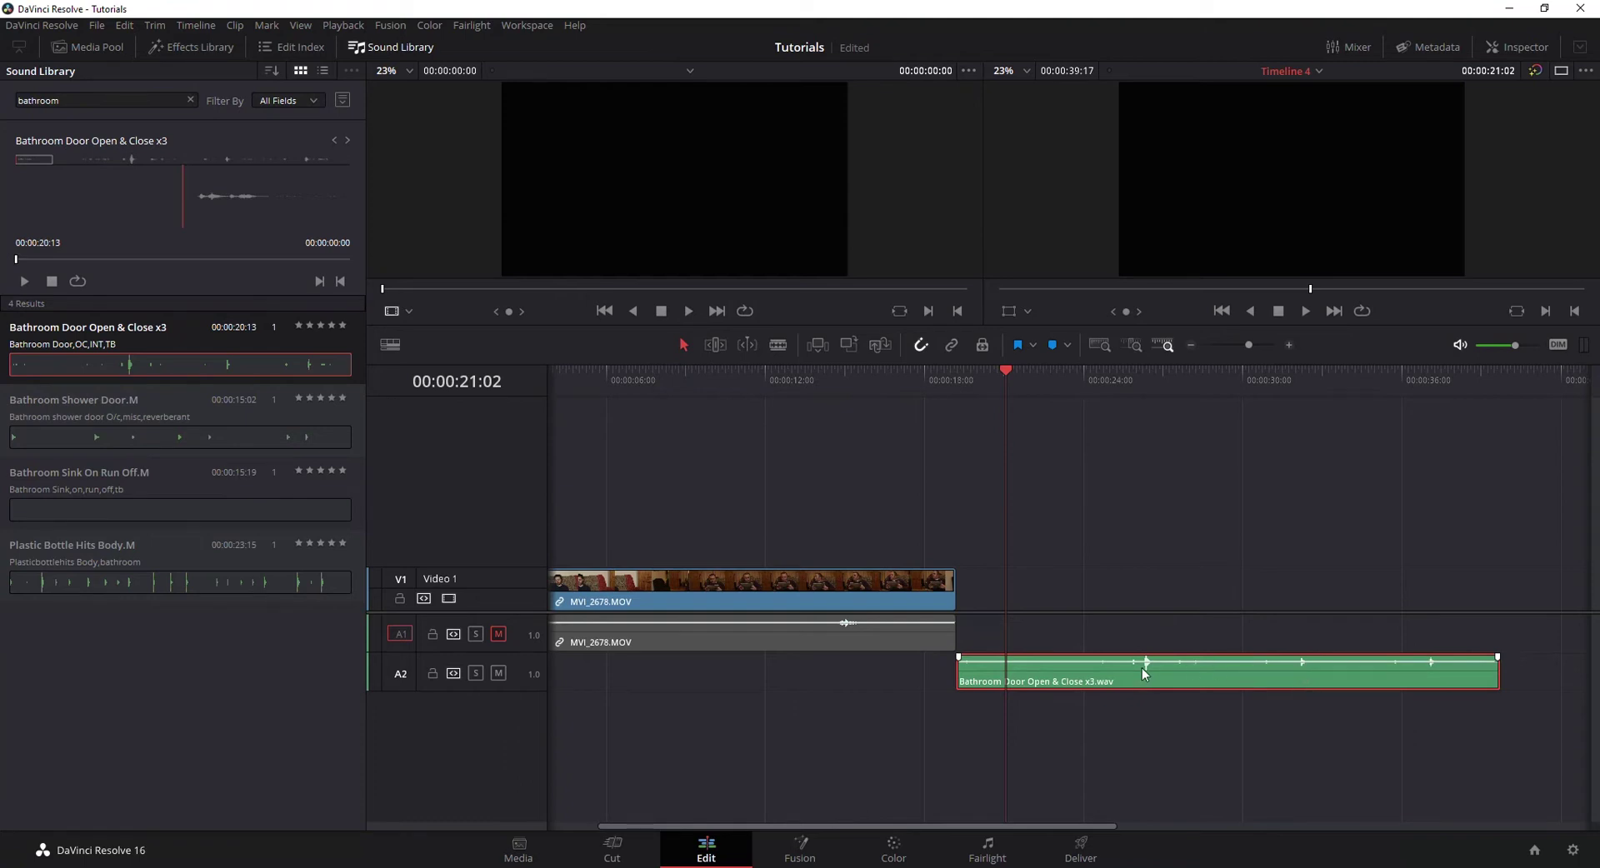
Step: Swap the door clip for Plastic Bottle Hits Body.M on A2 after the video and play it
key(Delete)
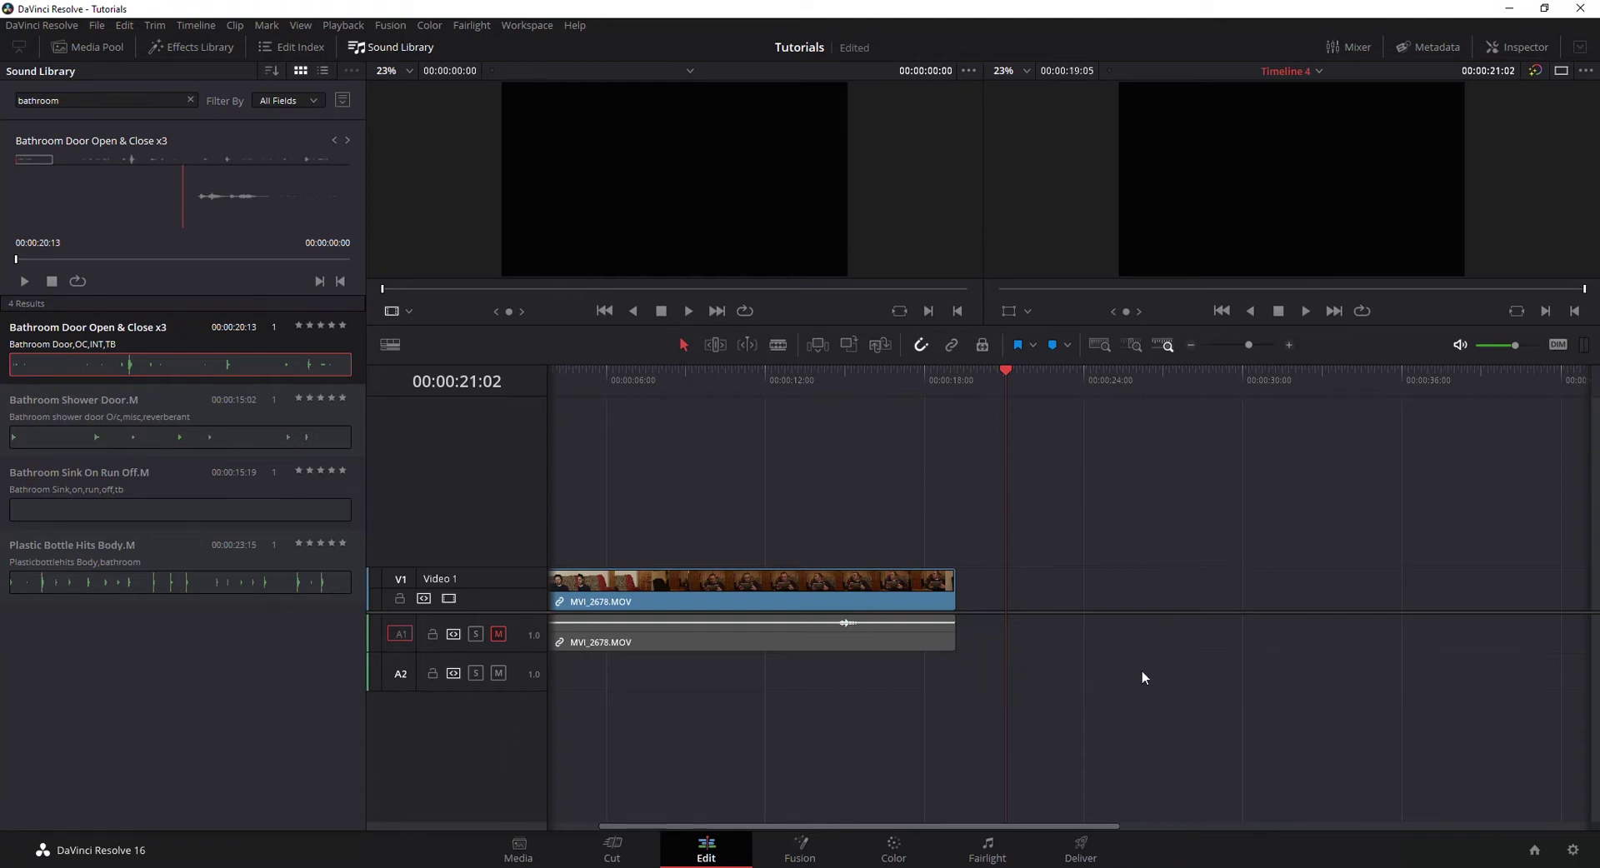
click(62, 548)
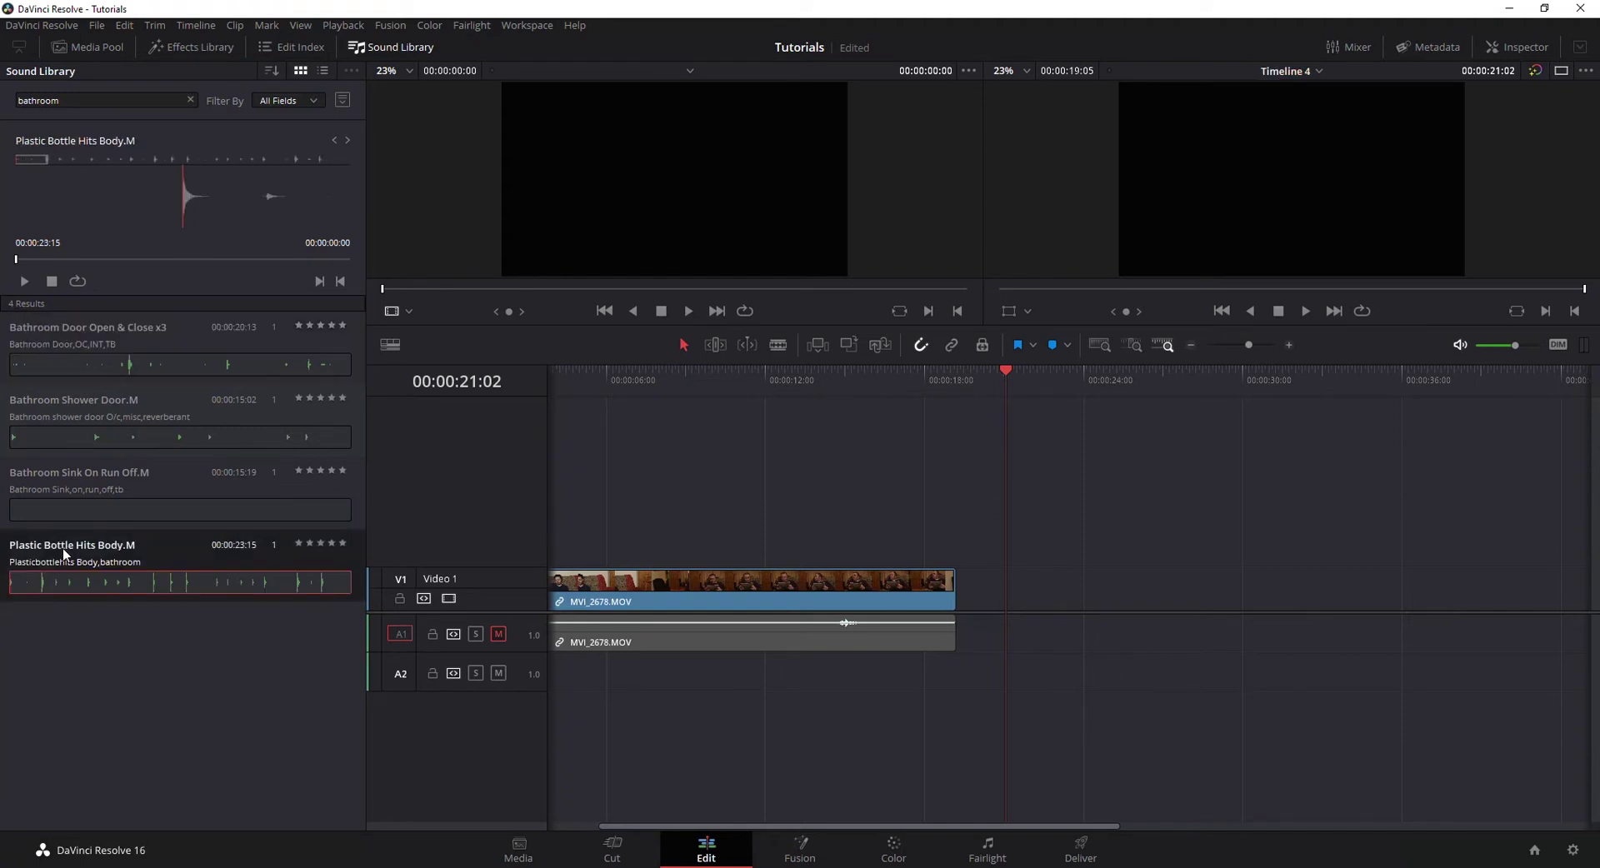
drag(62, 548, 934, 599)
drag(982, 617, 981, 617)
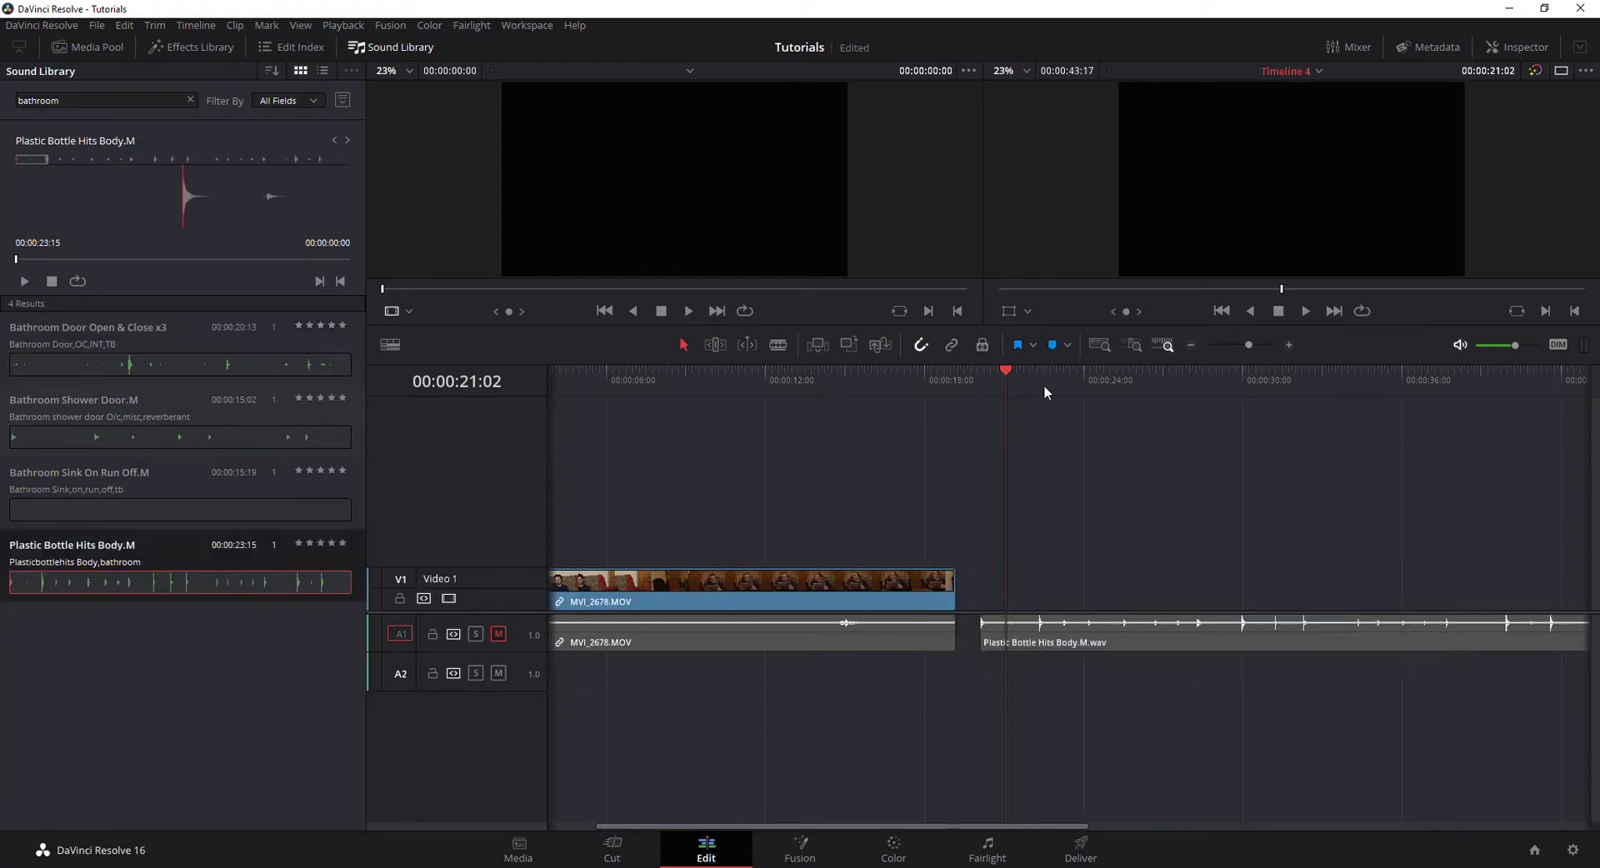
drag(1044, 387, 1031, 387)
drag(1033, 639, 1004, 671)
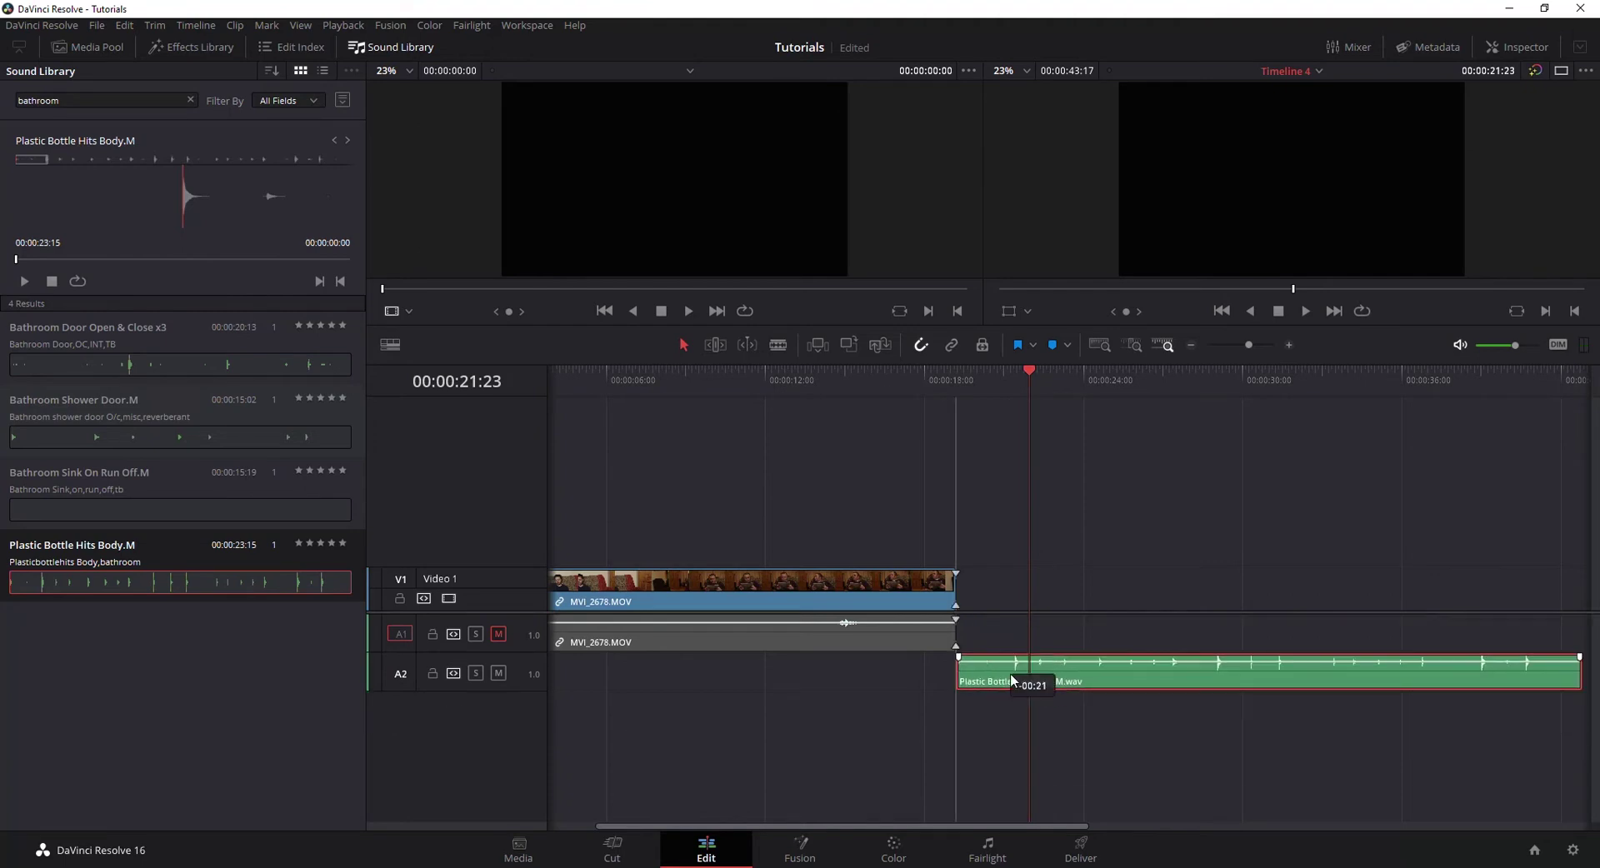
click(1009, 379)
key(space)
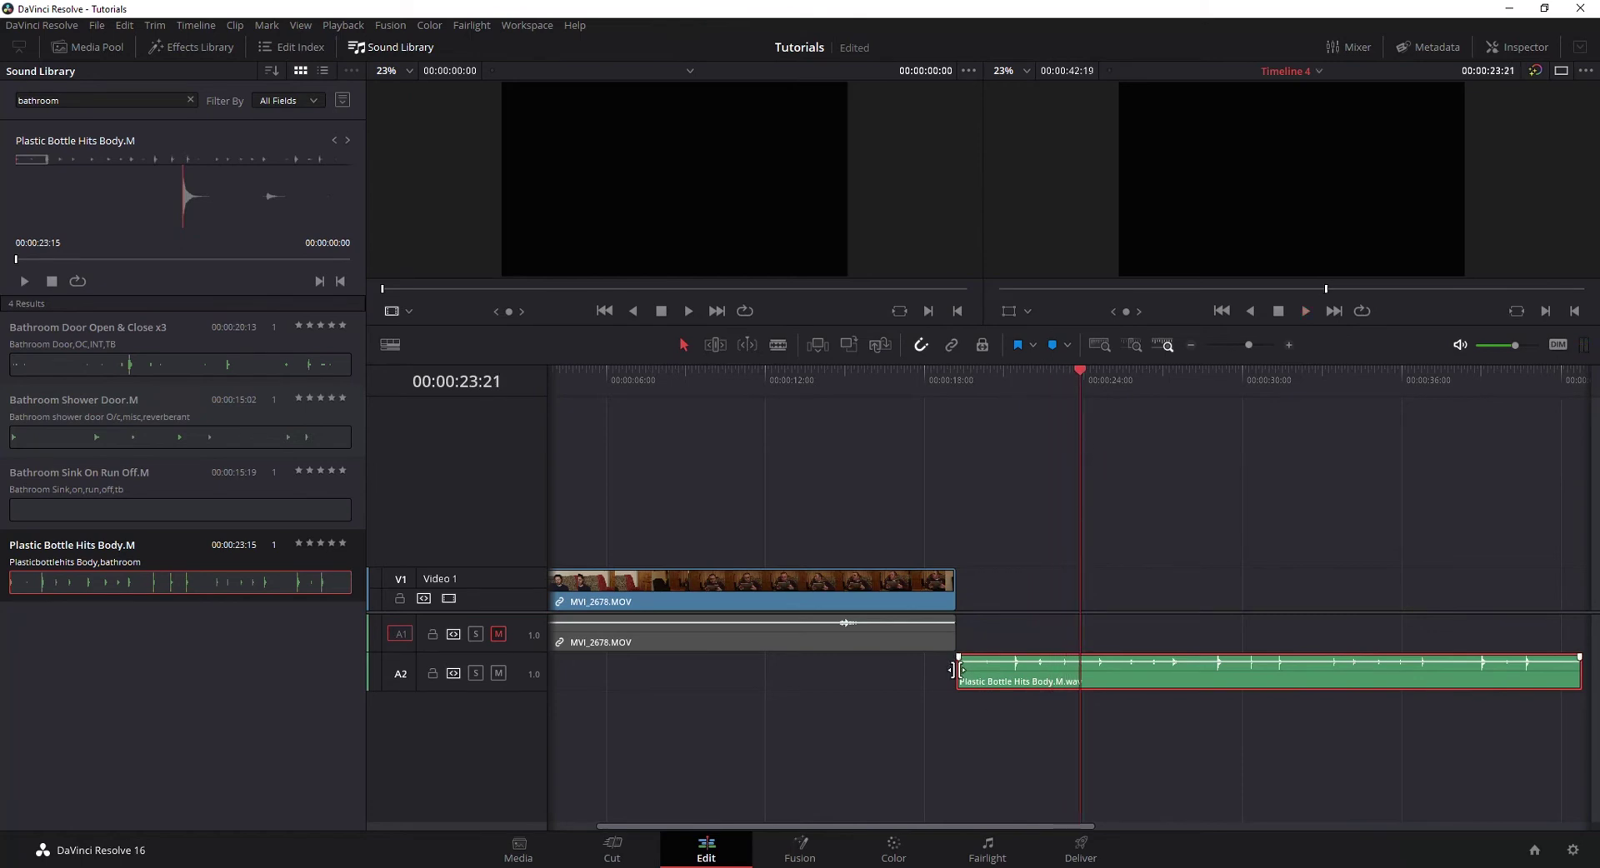
Step: Trim the start of the bottle clip and blade it into pieces near the playhead
drag(957, 670, 998, 671)
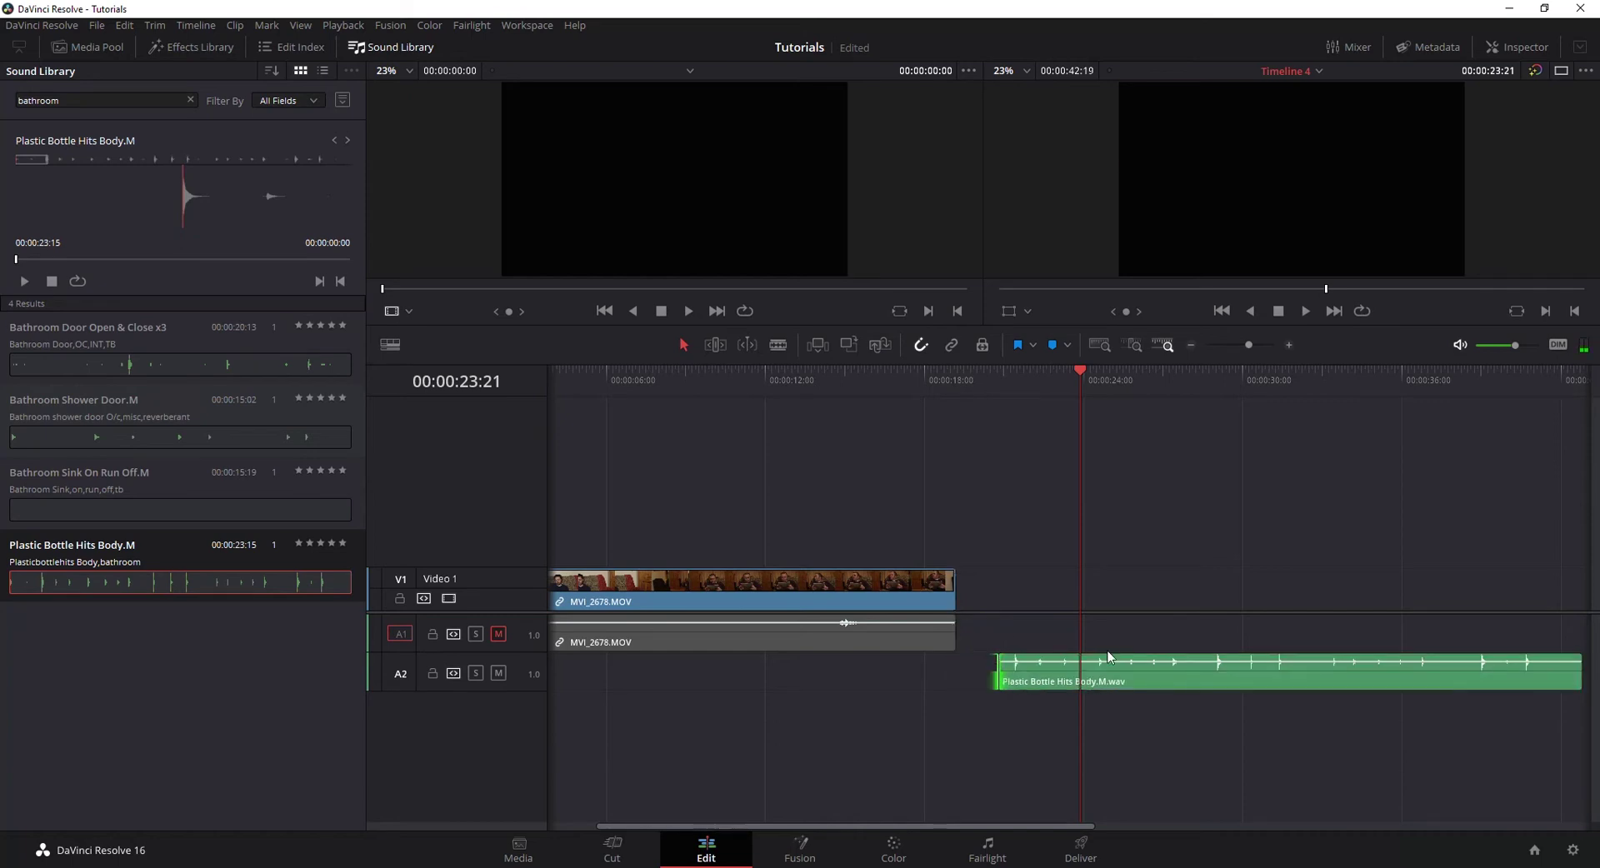
key(b)
click(1080, 666)
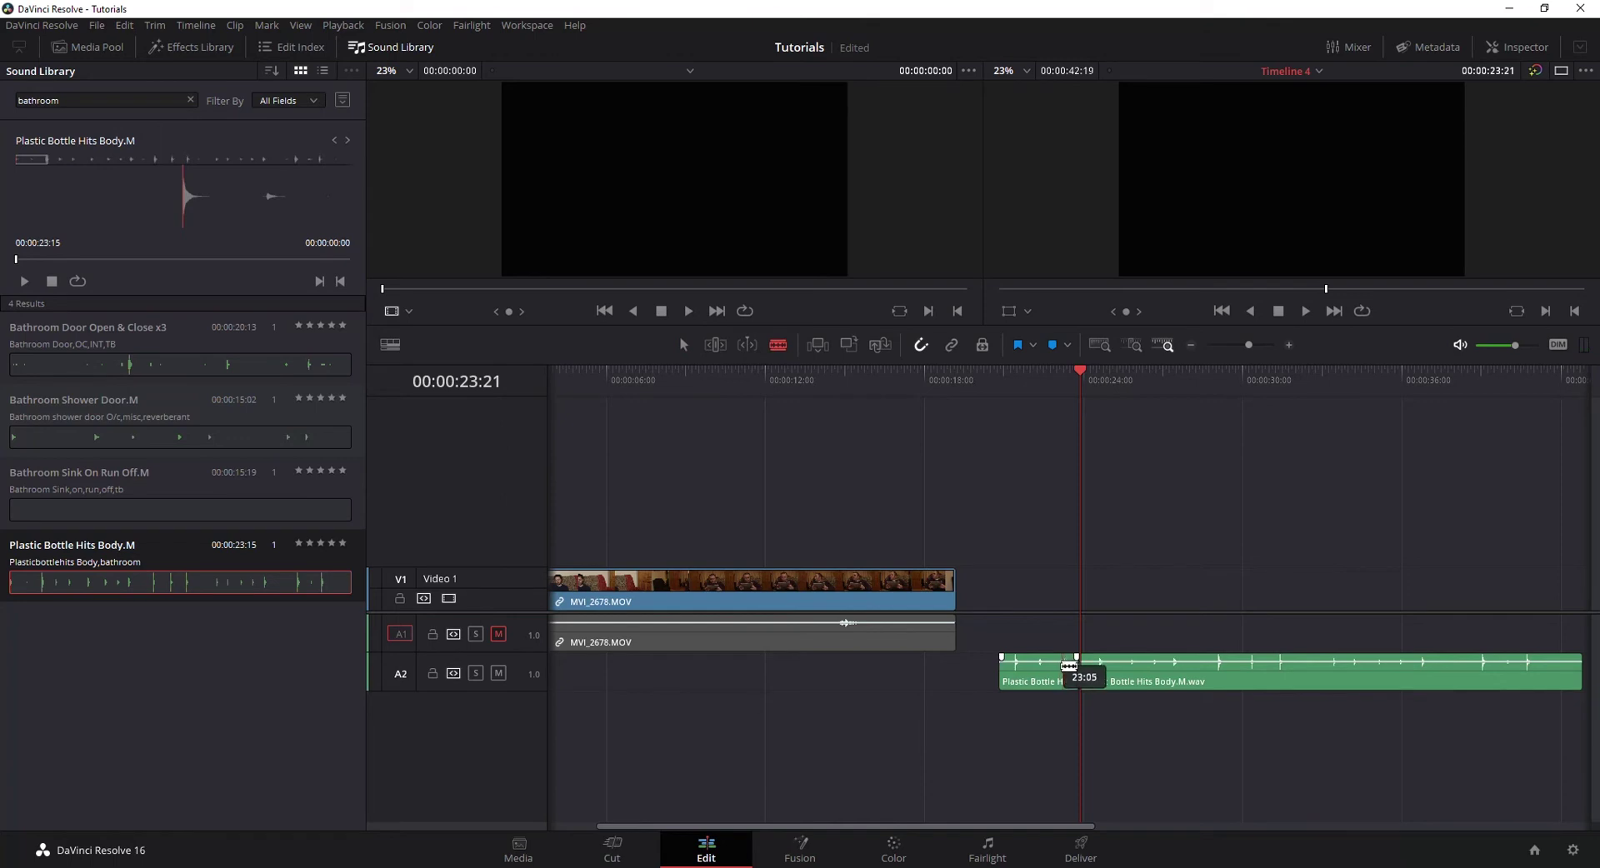
click(1054, 667)
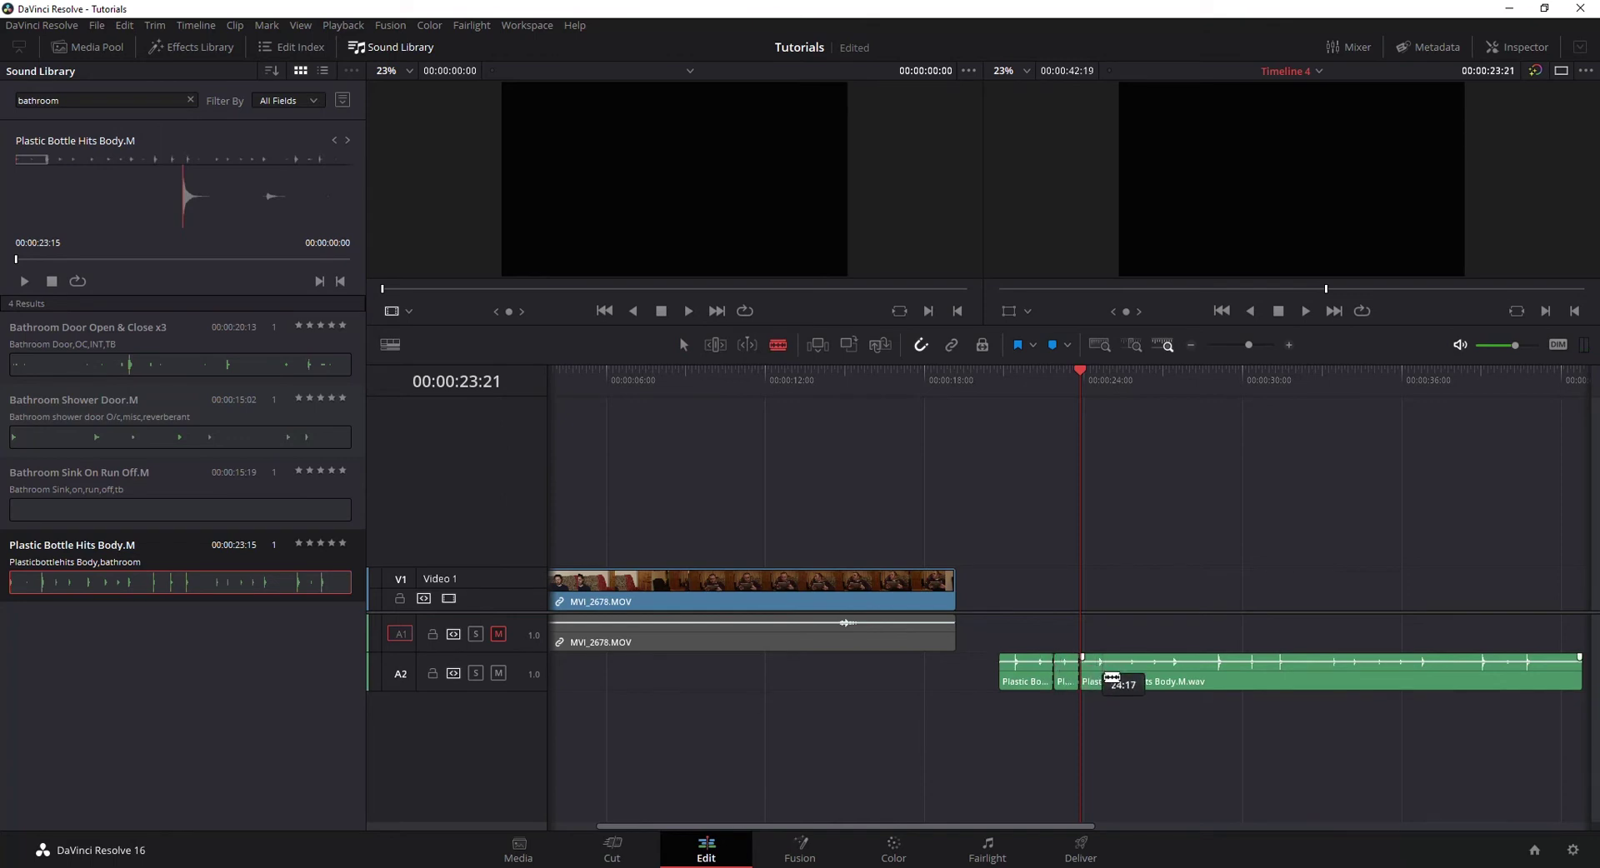
Step: Delete the unwanted bottle pieces, play from 20:20, and move the remaining piece about 11 seconds earlier
key(a)
click(1134, 676)
key(Delete)
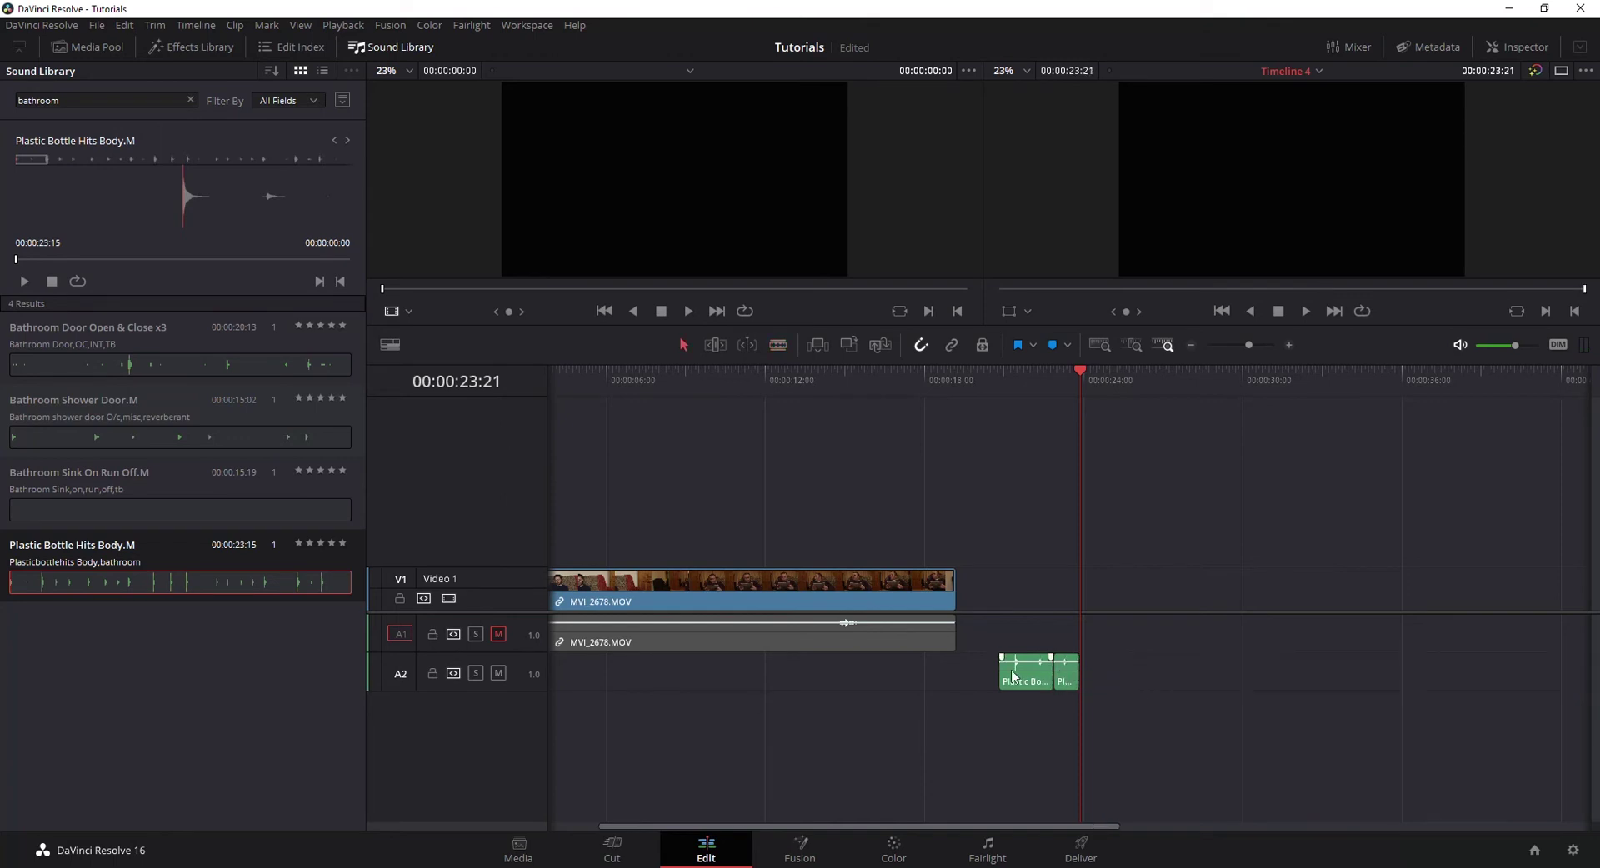
click(1027, 680)
key(Delete)
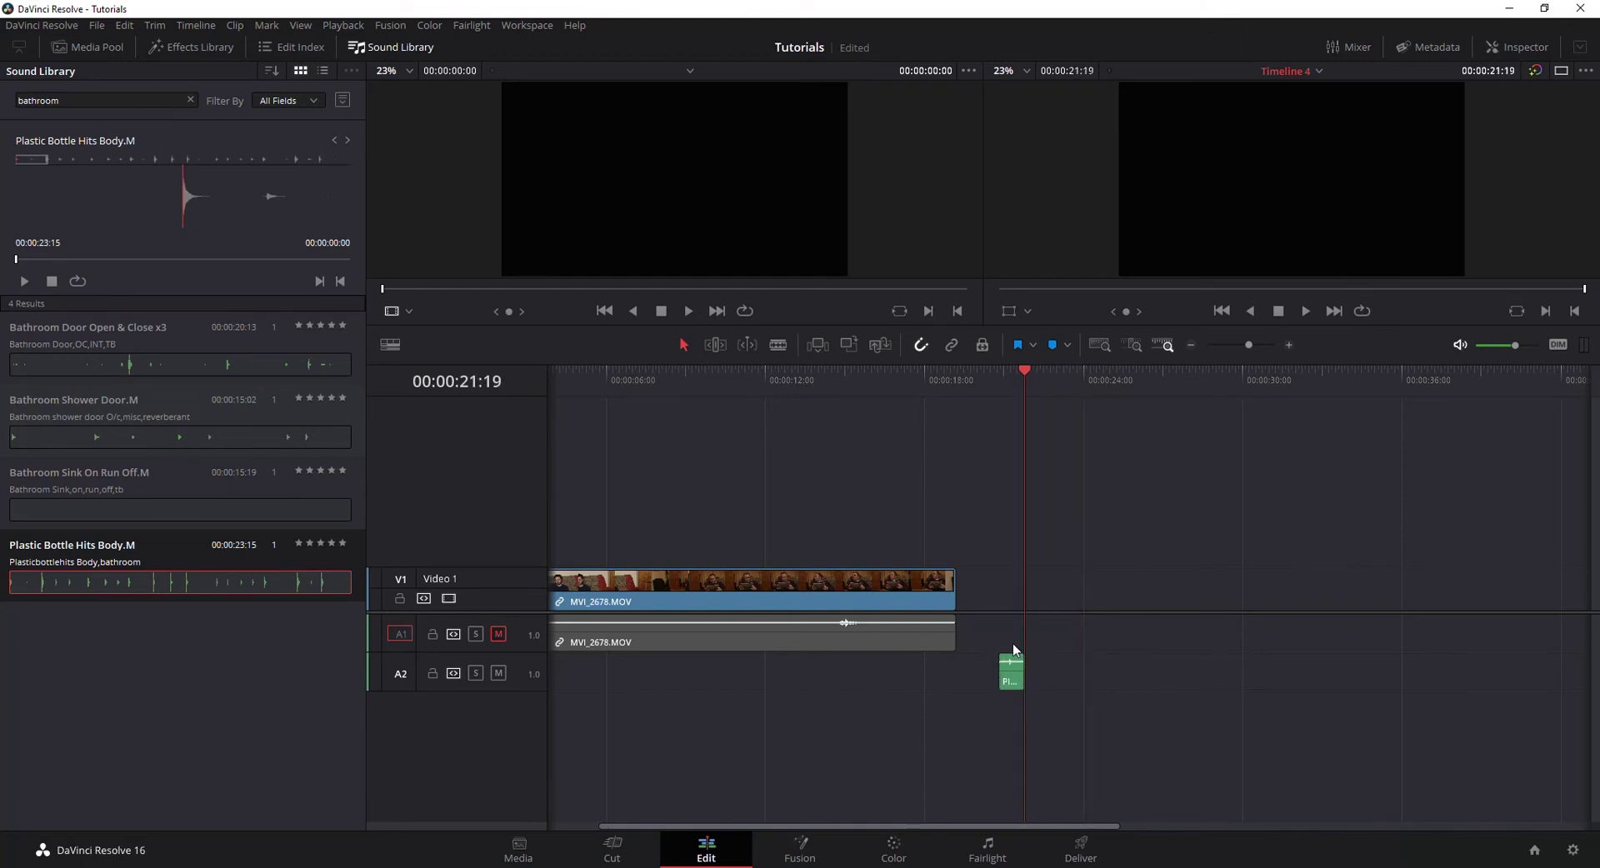
click(1001, 387)
key(space)
drag(1014, 675, 710, 677)
Step: On the Fairlight page, try moving the small A2 clip later, then return it to its spot
click(978, 848)
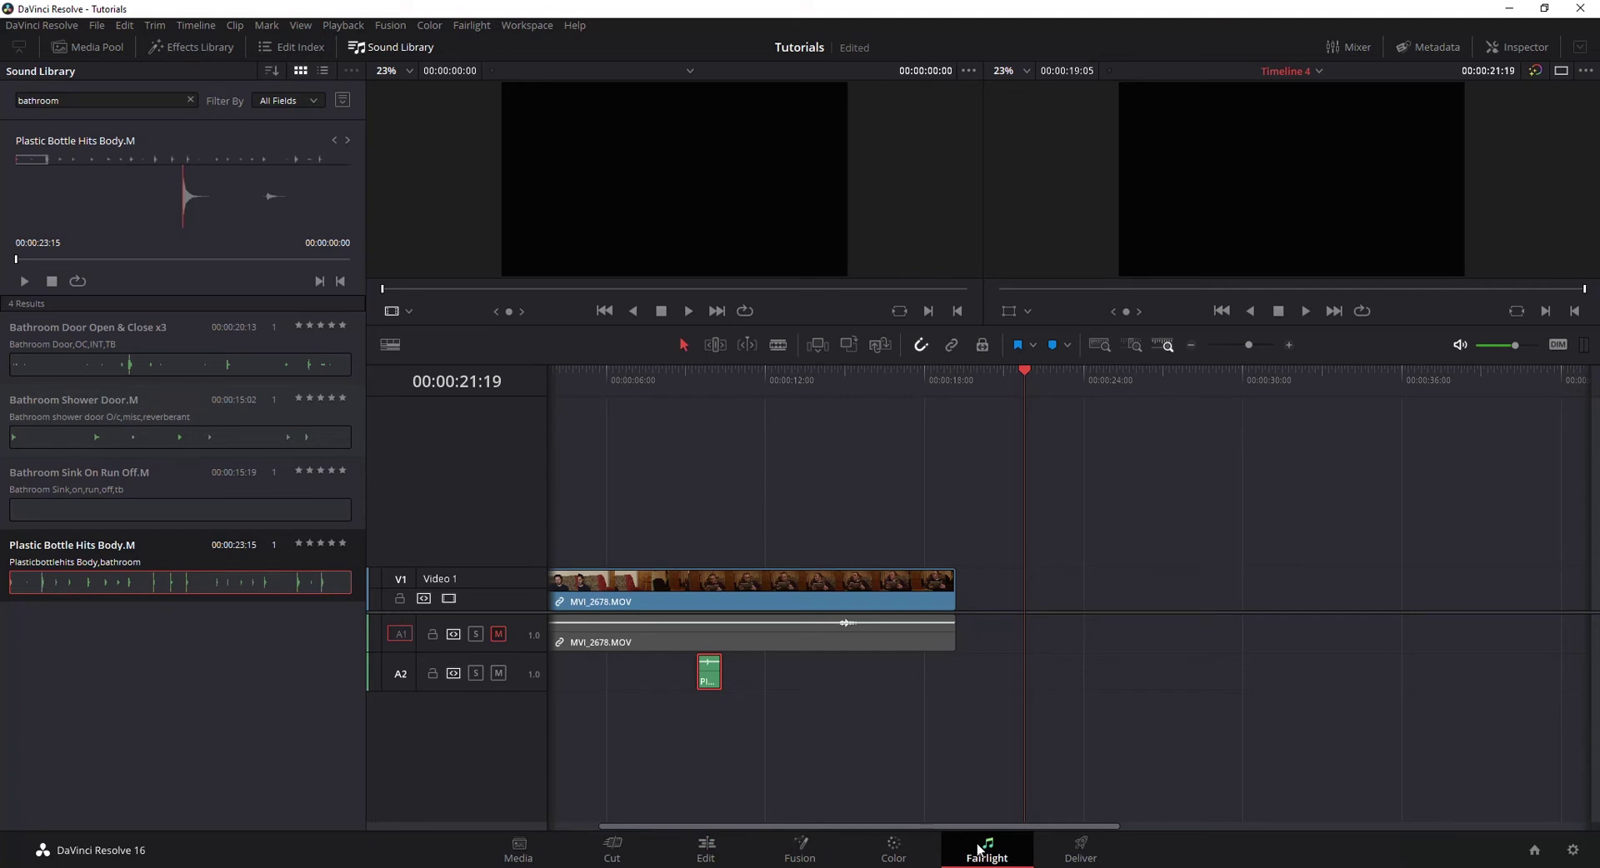
click(109, 101)
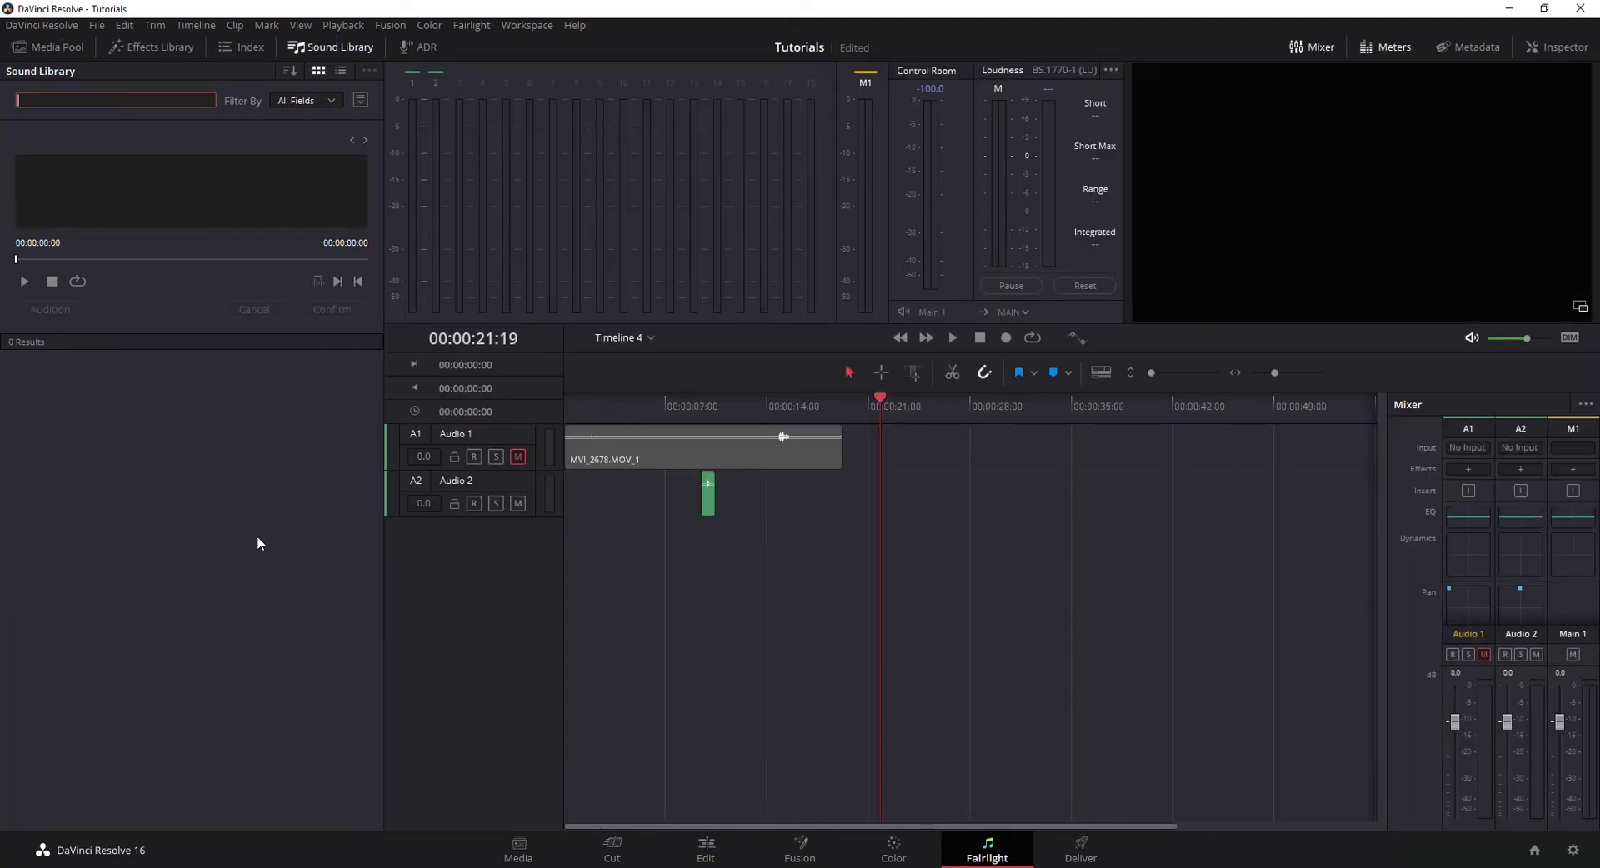
drag(708, 504, 800, 504)
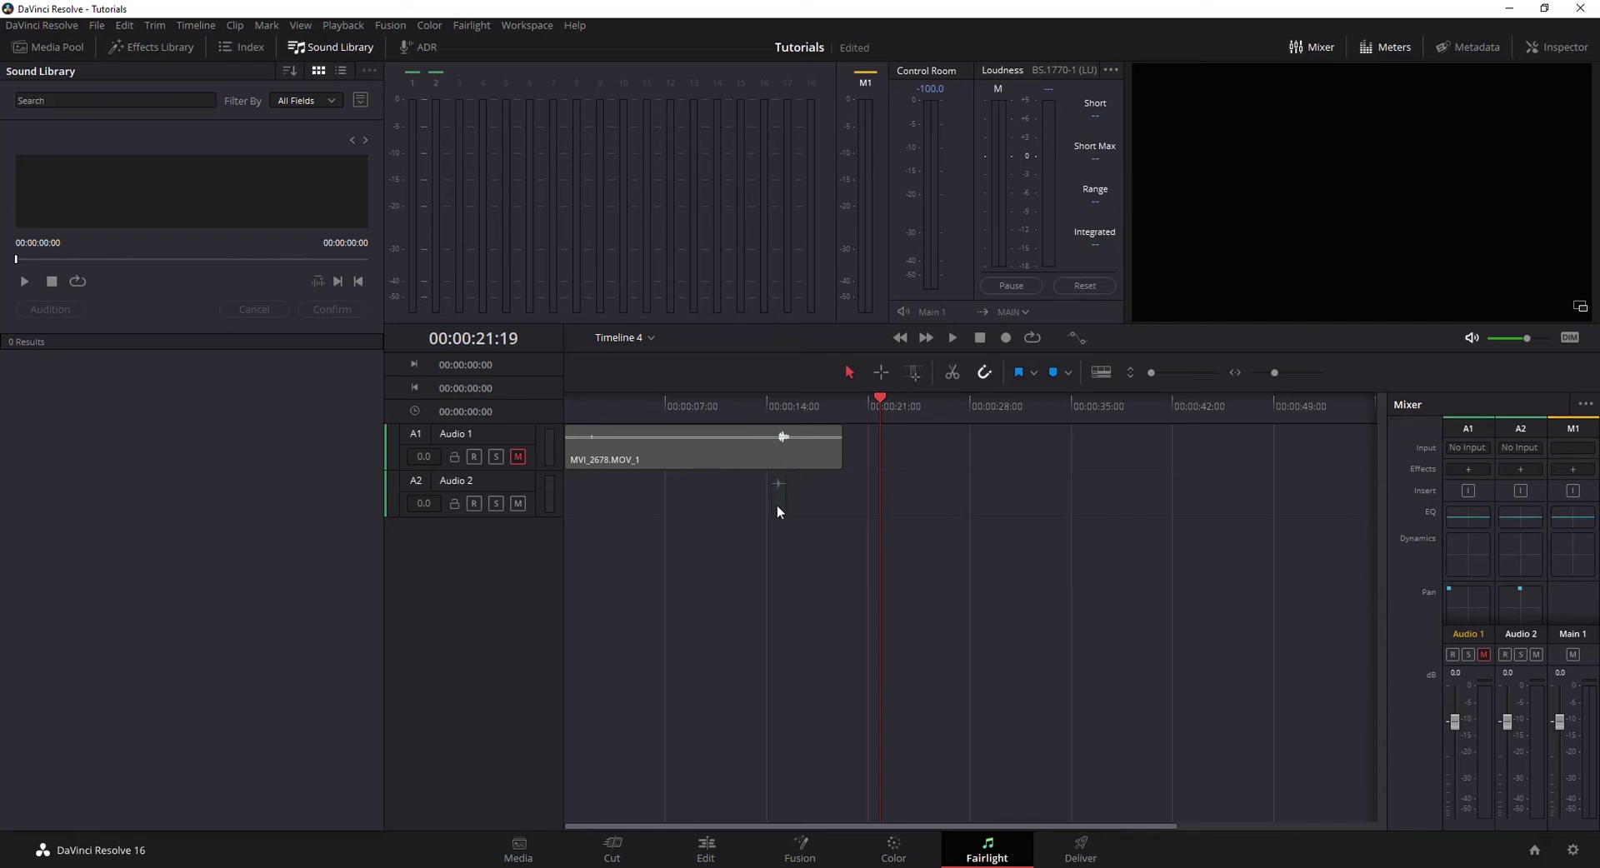
drag(778, 506, 110, 862)
Step: Browse to the Fairlight Sound Library's Media Files folder in Explorer, then go back to Resolve's Edit page
key(super+e)
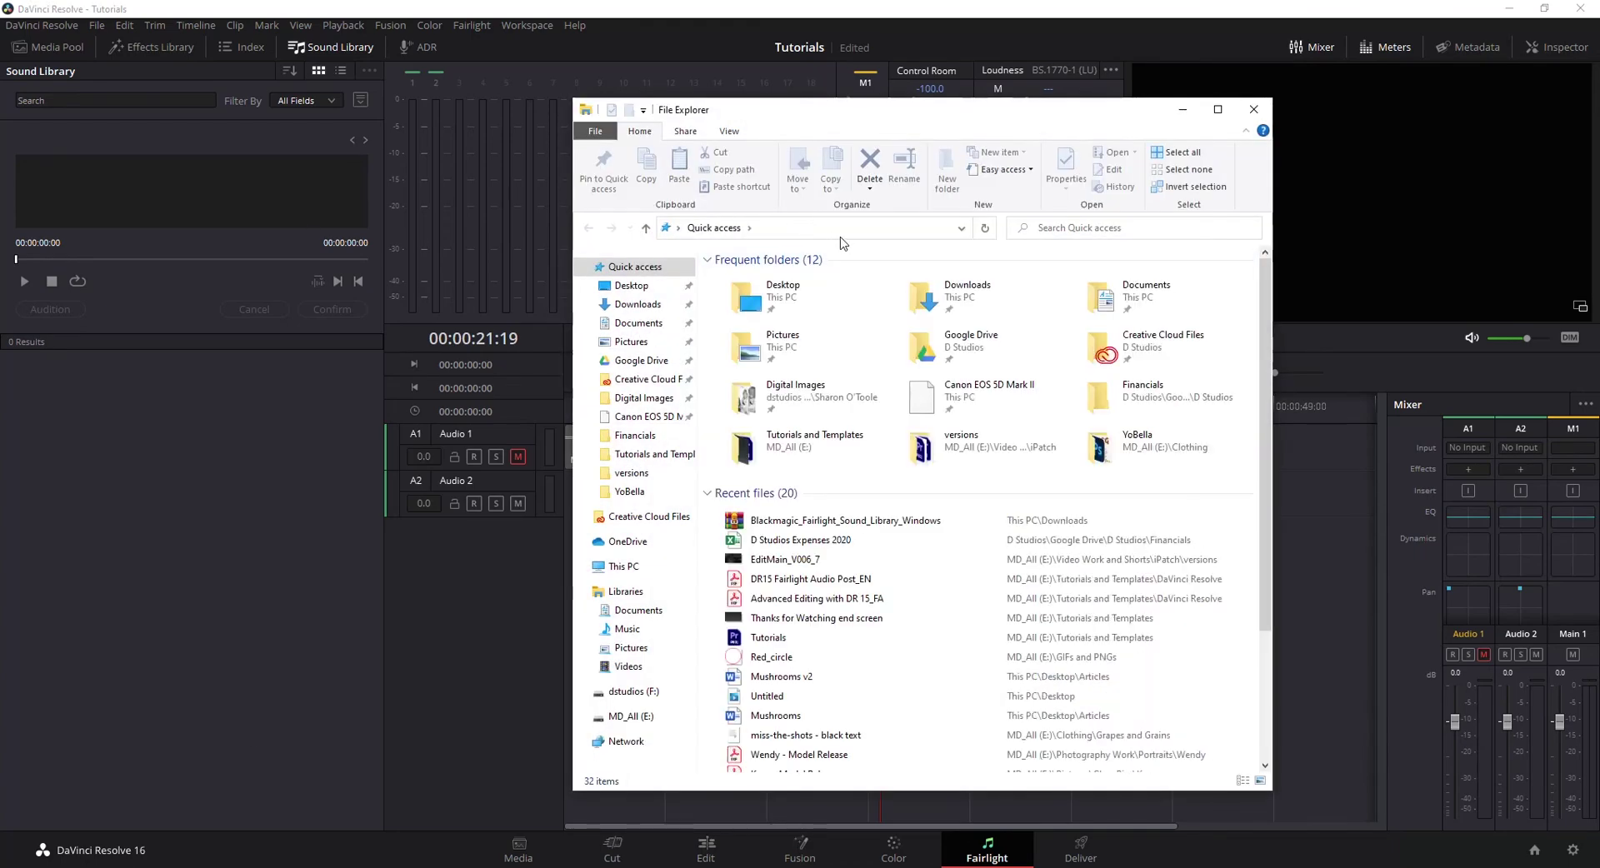
click(837, 227)
text(C:\Users\milod\Movies\Fairlight Sound Library)
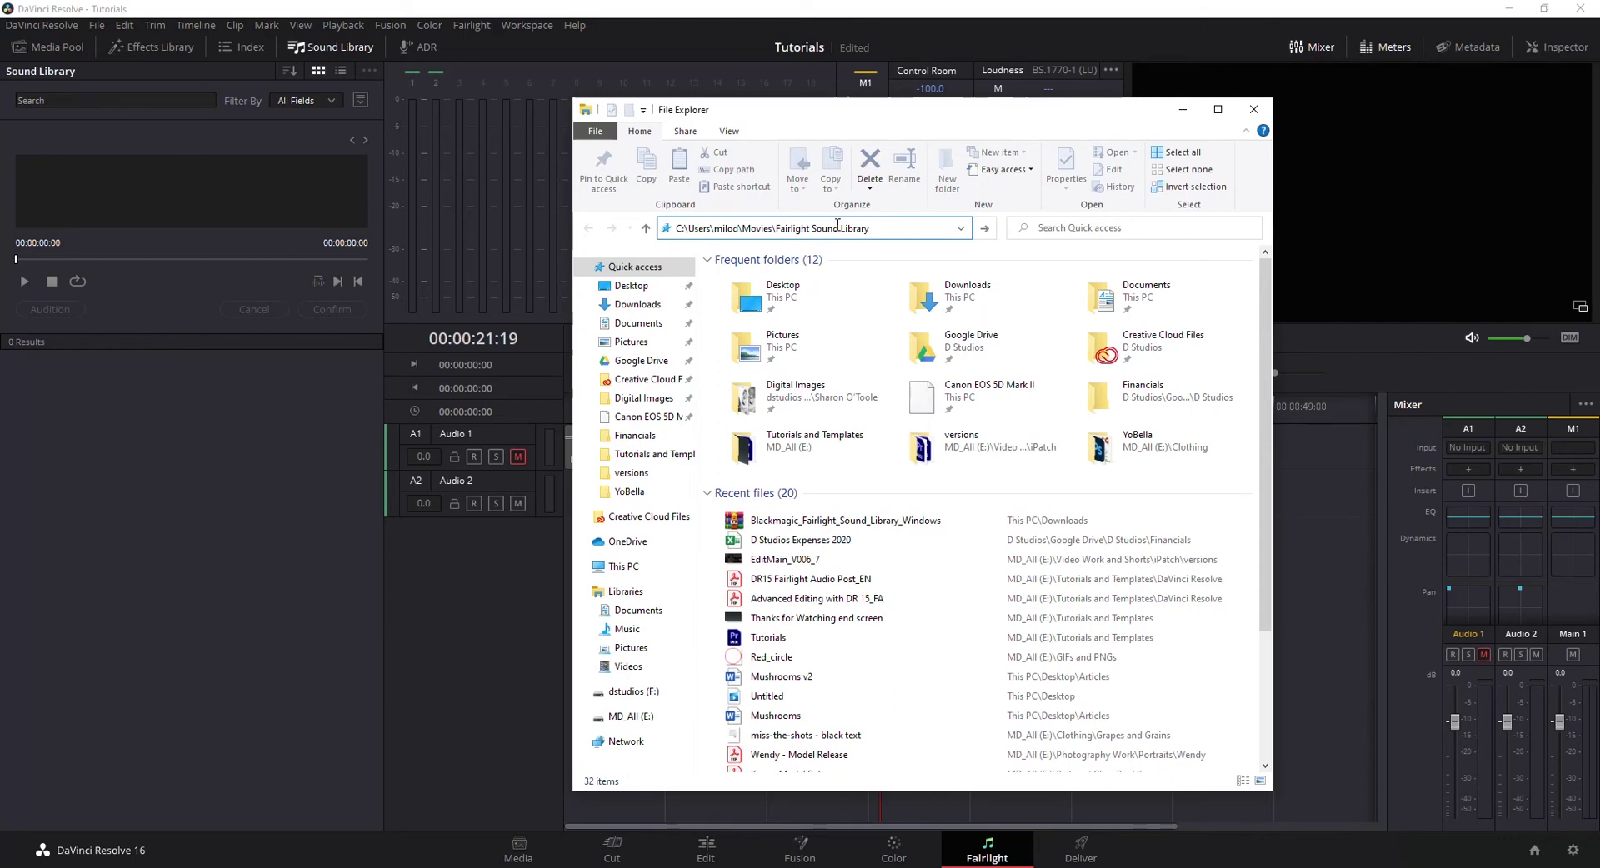
key(Return)
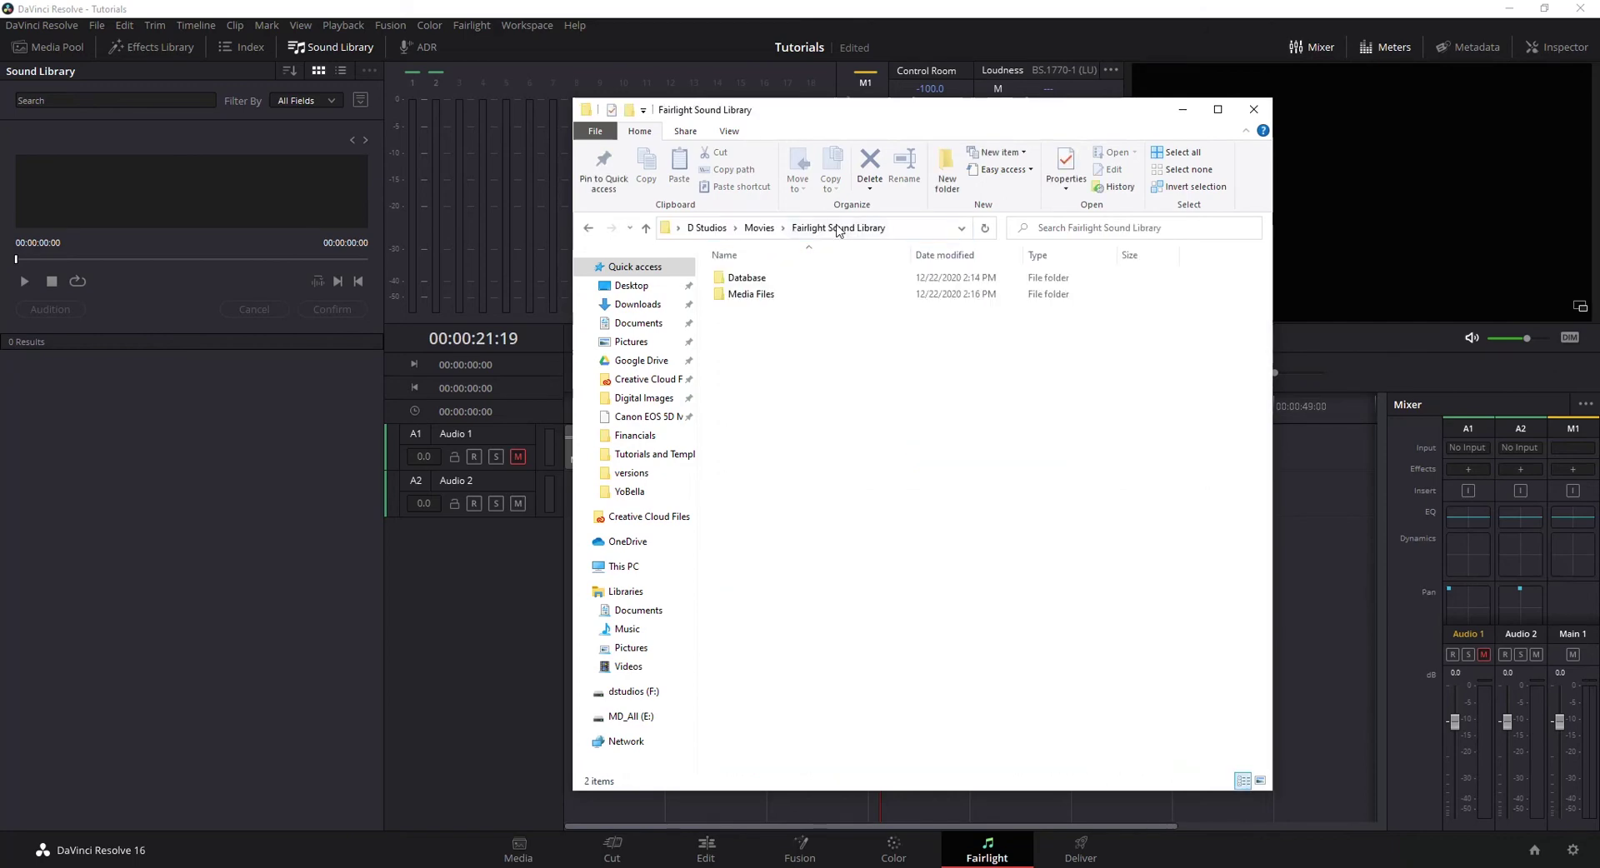
double_click(748, 294)
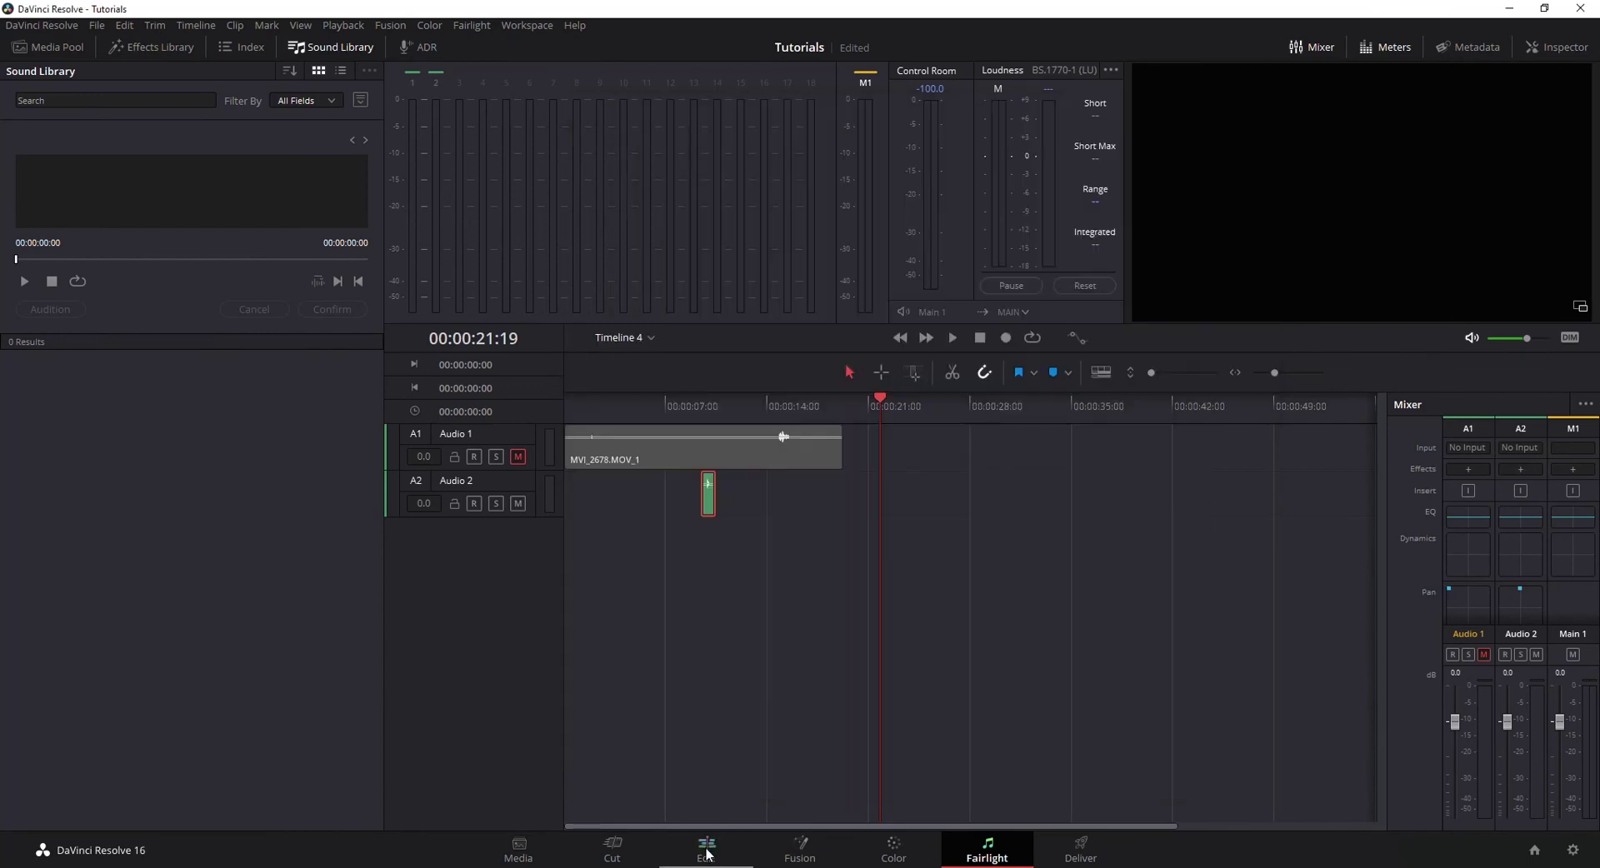
click(707, 847)
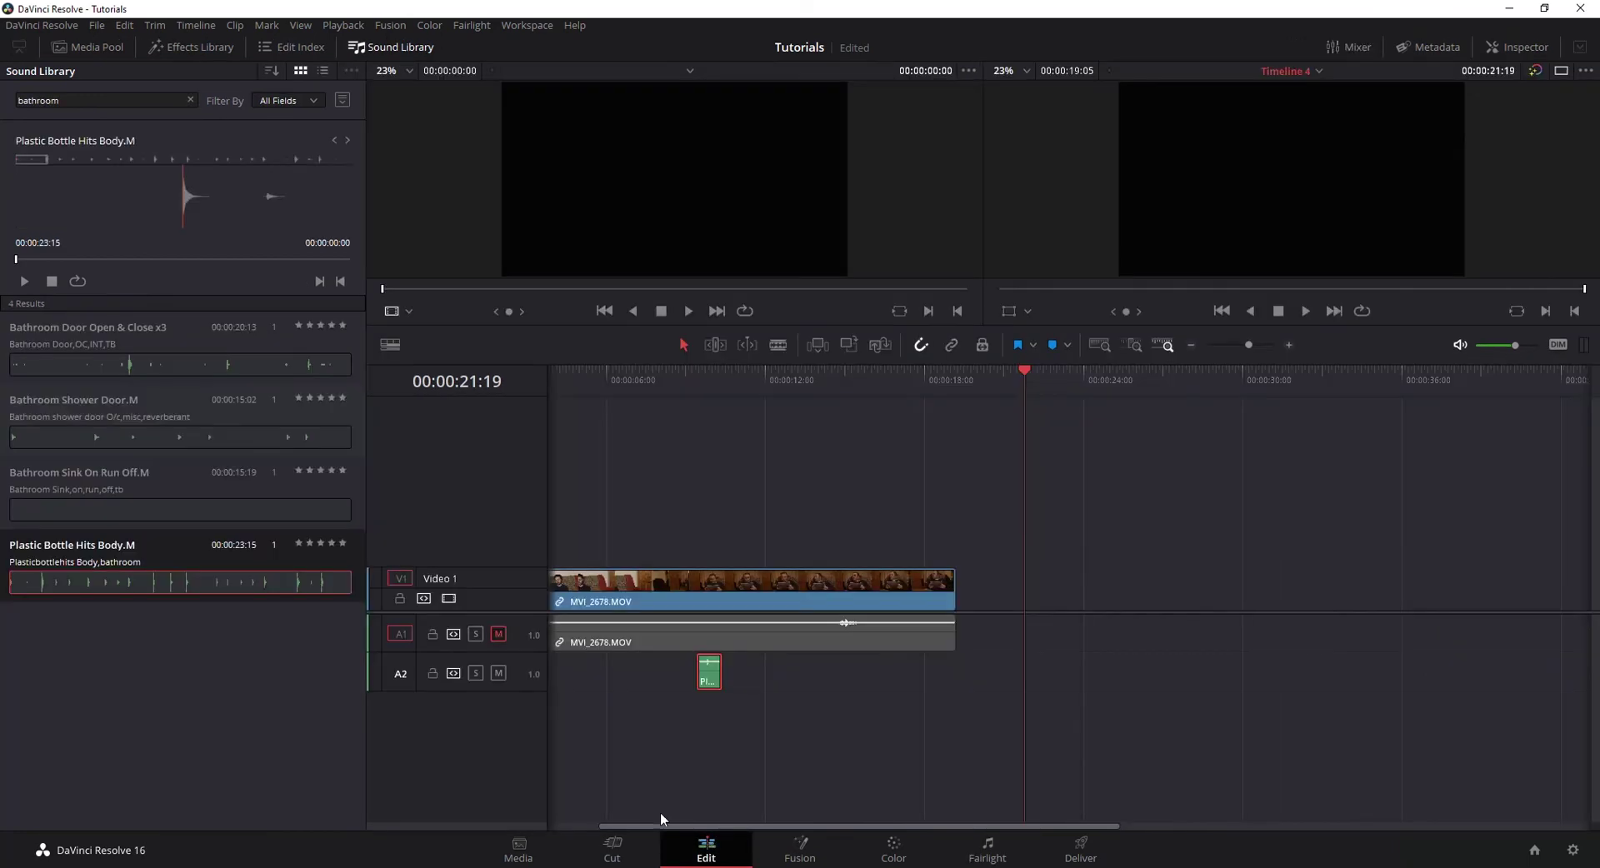
Step: Drag Bar Movements.M.wav and Bartender Action.M.wav from Explorer into the Media Pool's Master bin
click(105, 52)
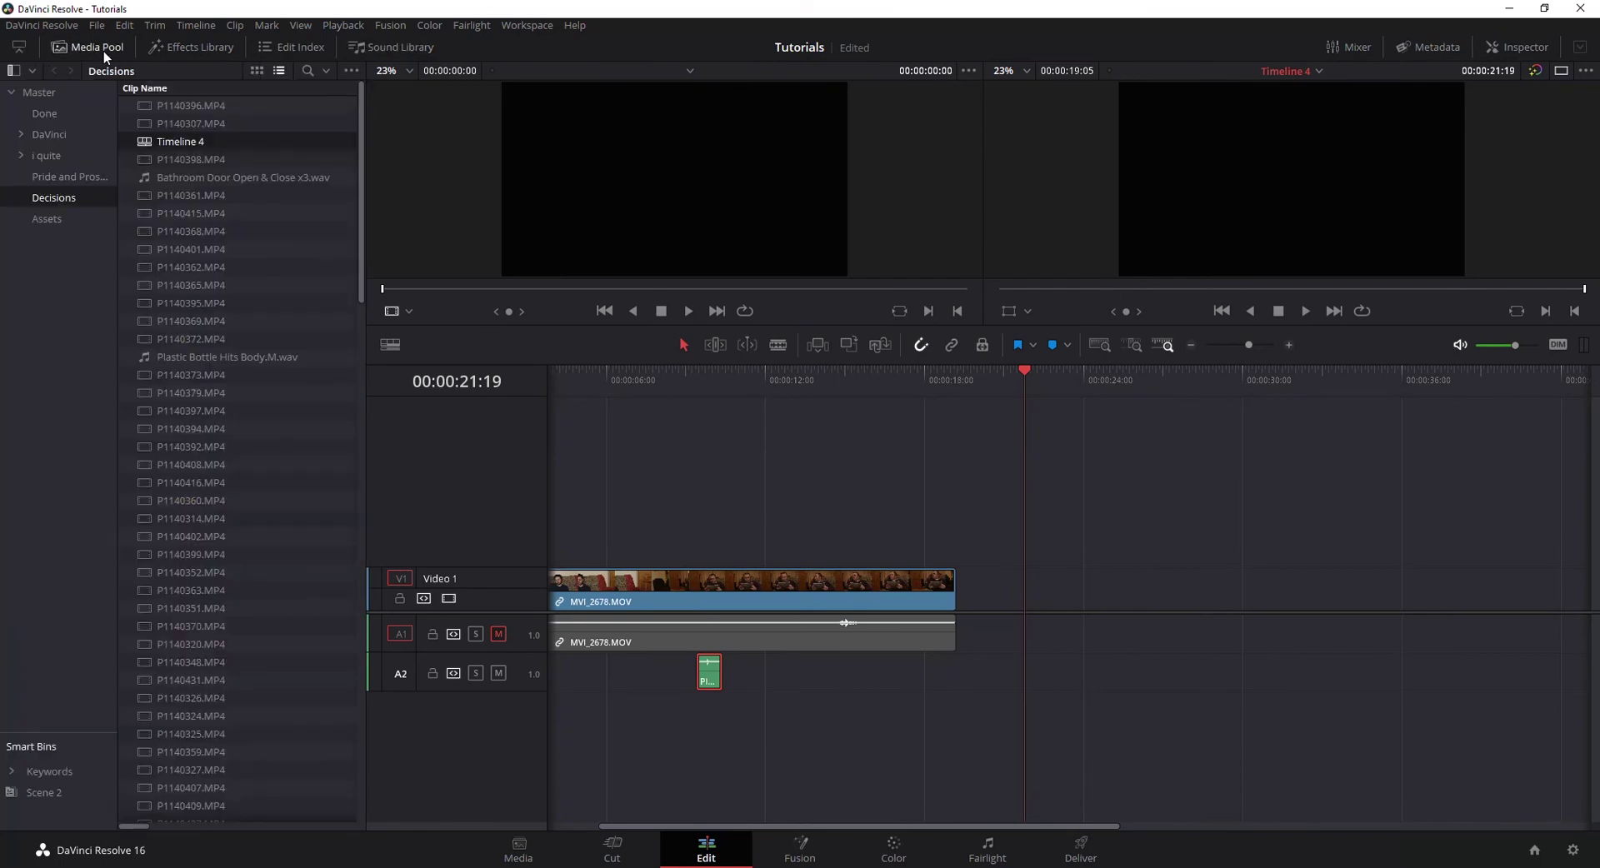
click(48, 94)
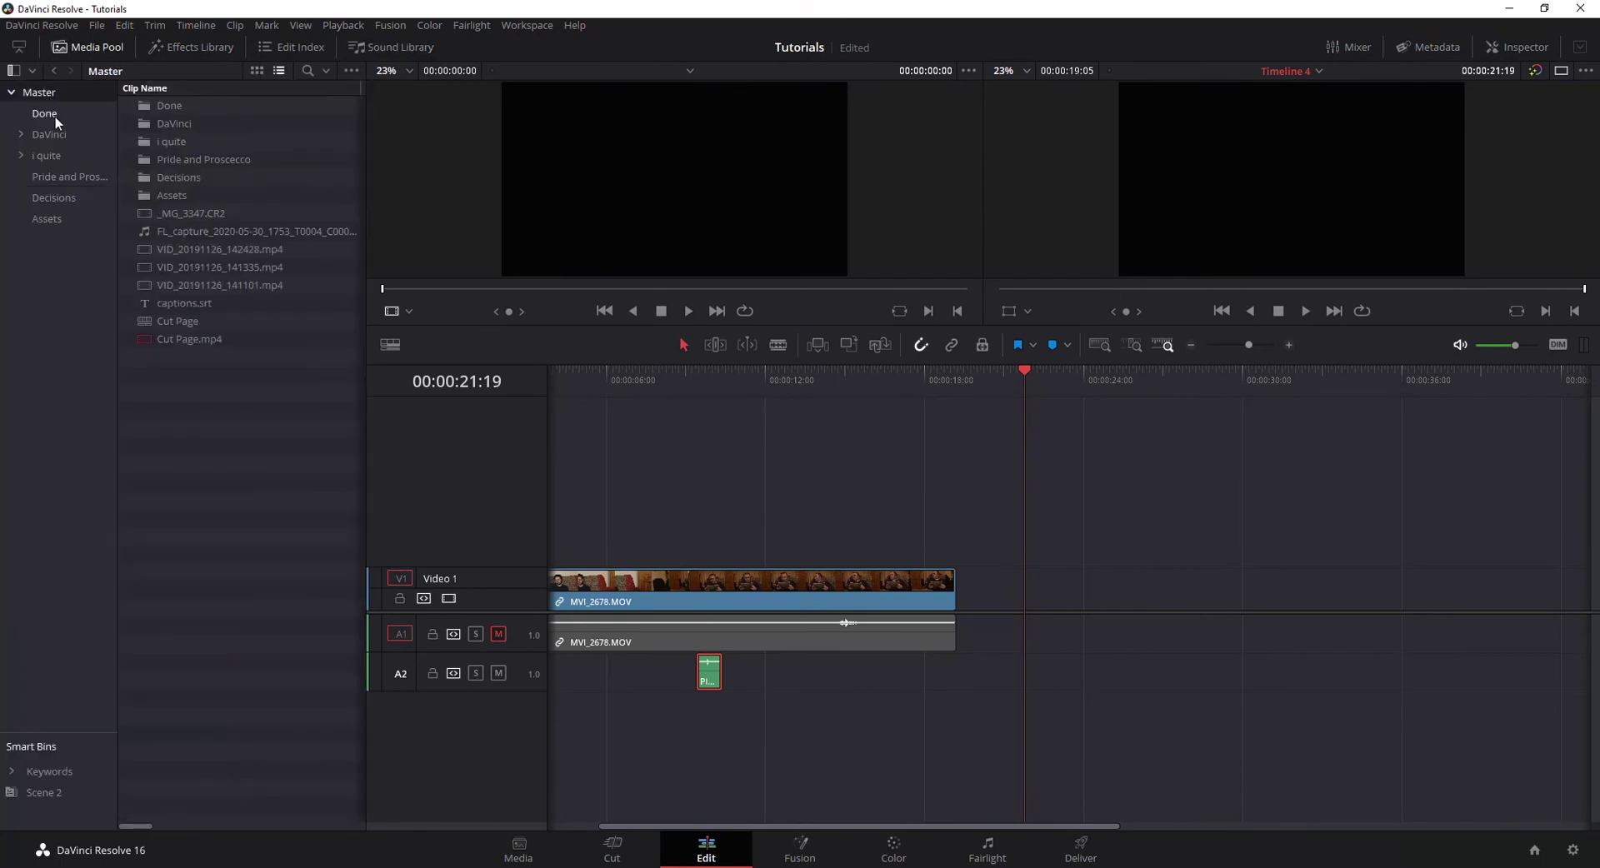
key(alt+Tab)
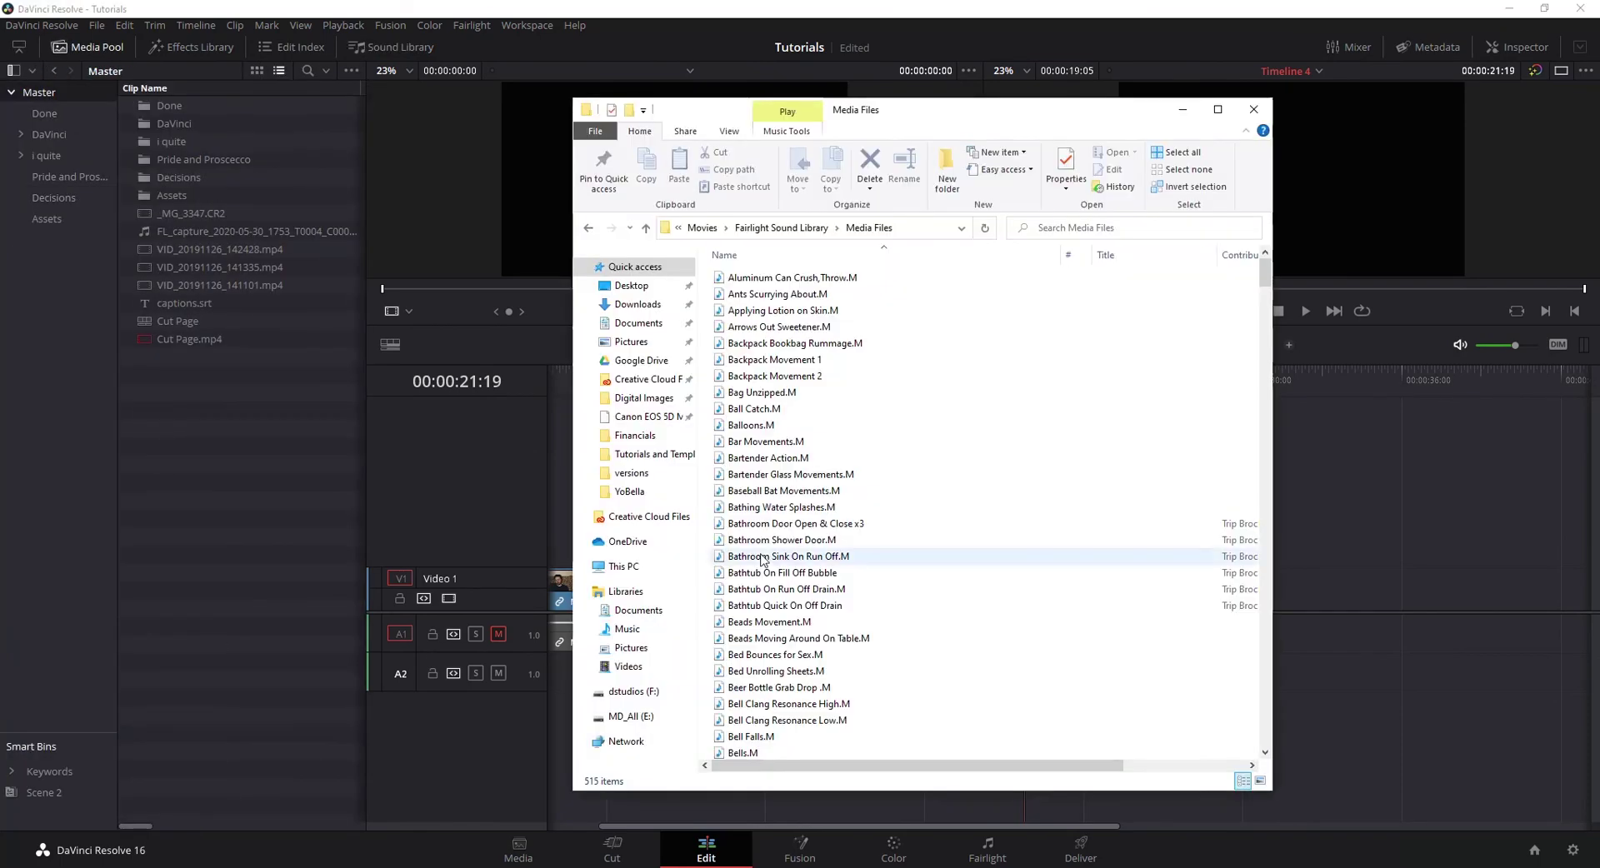
ctrl+click(741, 441)
drag(746, 442, 250, 438)
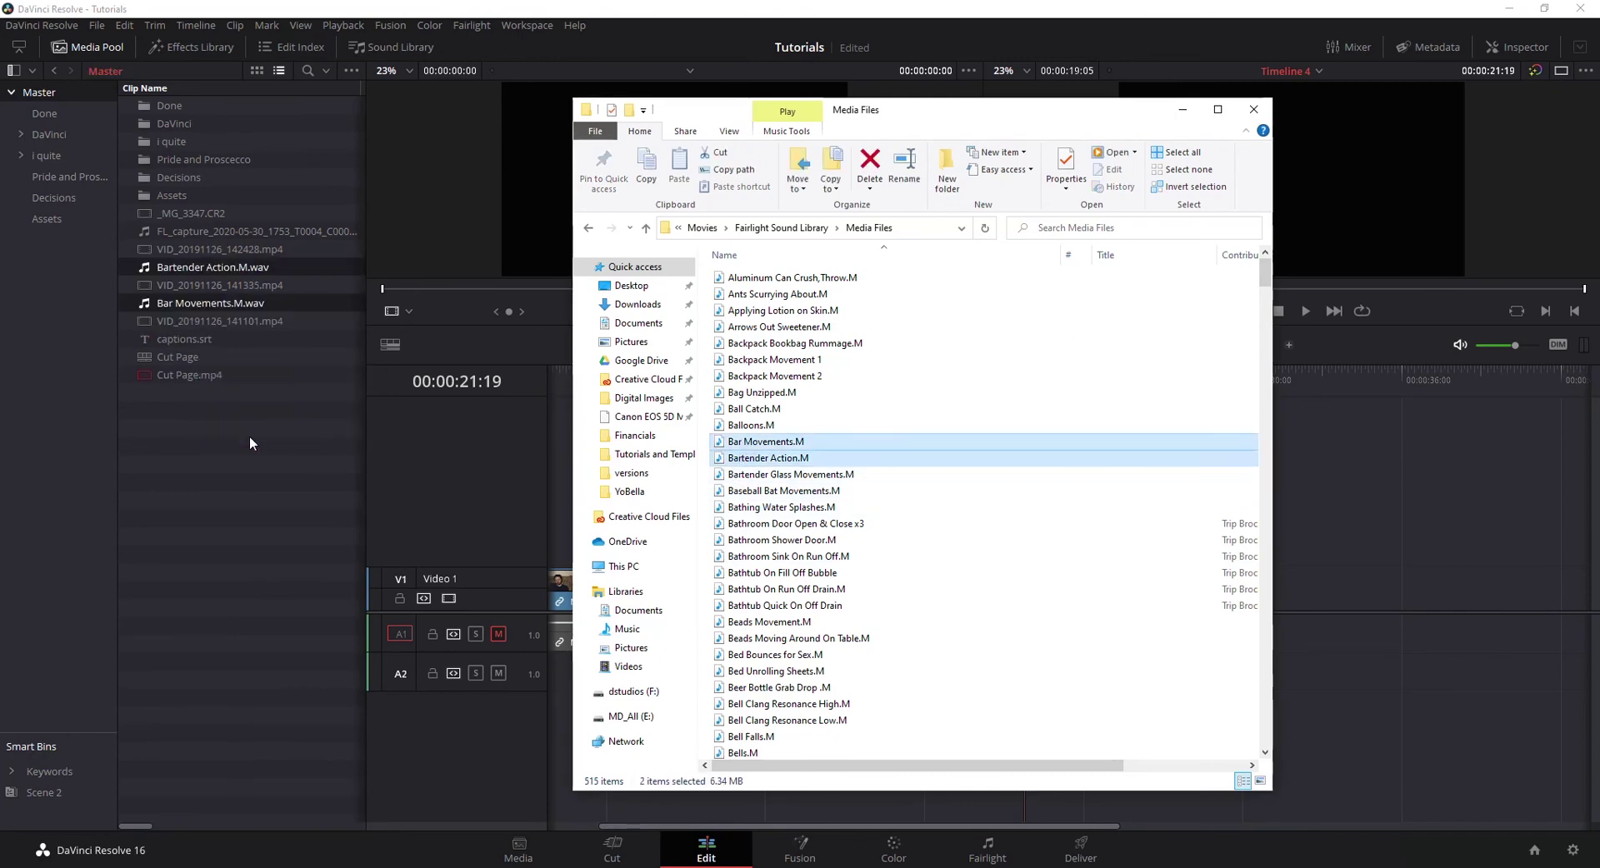
click(250, 438)
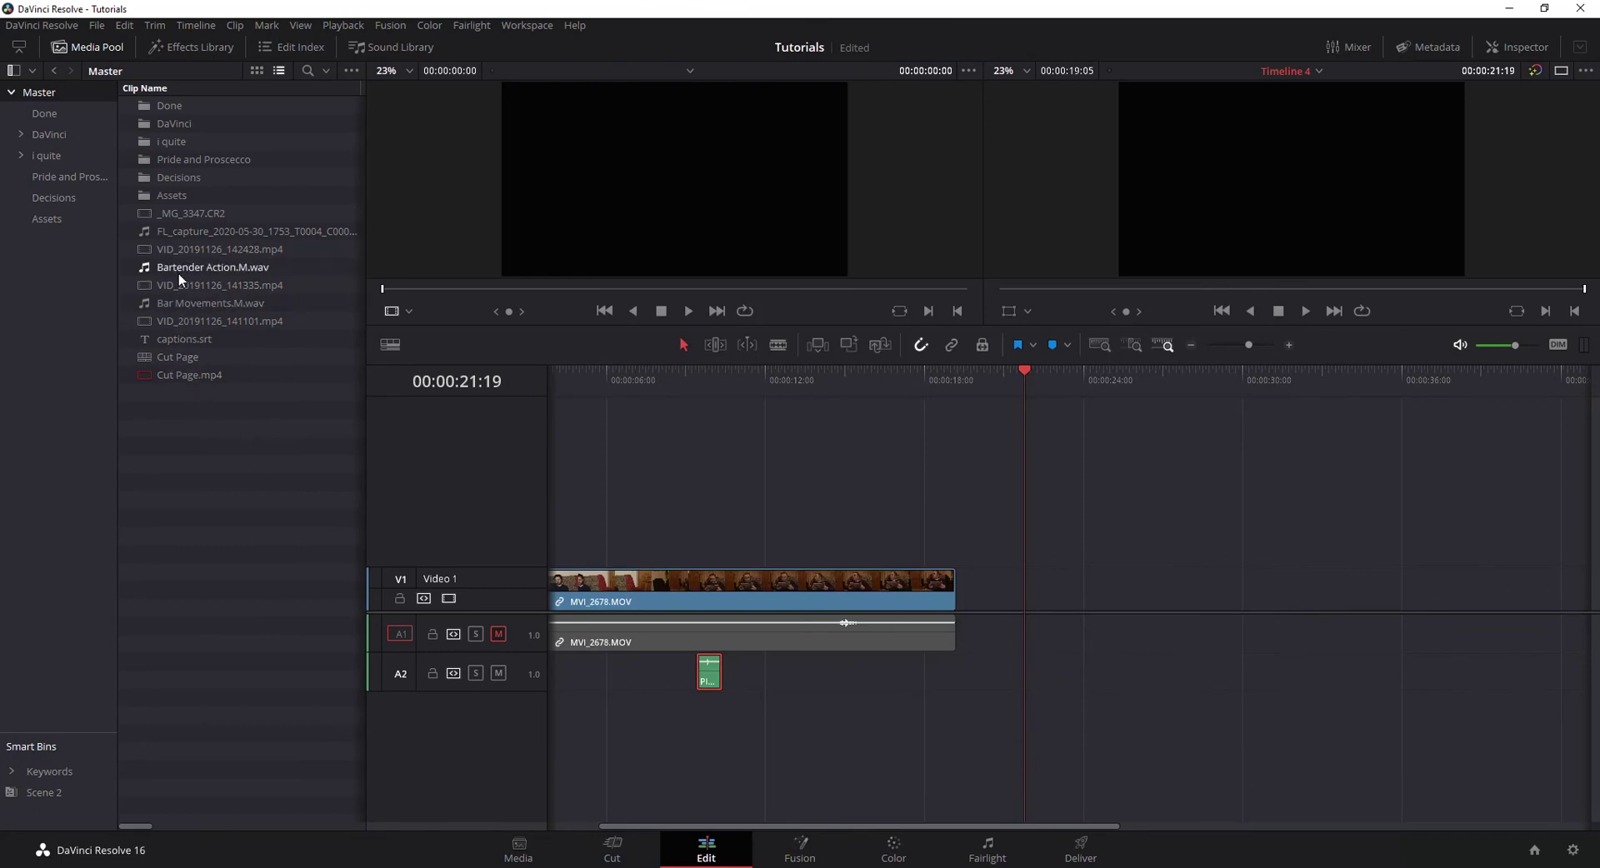
mouse_move(140, 866)
drag(167, 267, 1066, 673)
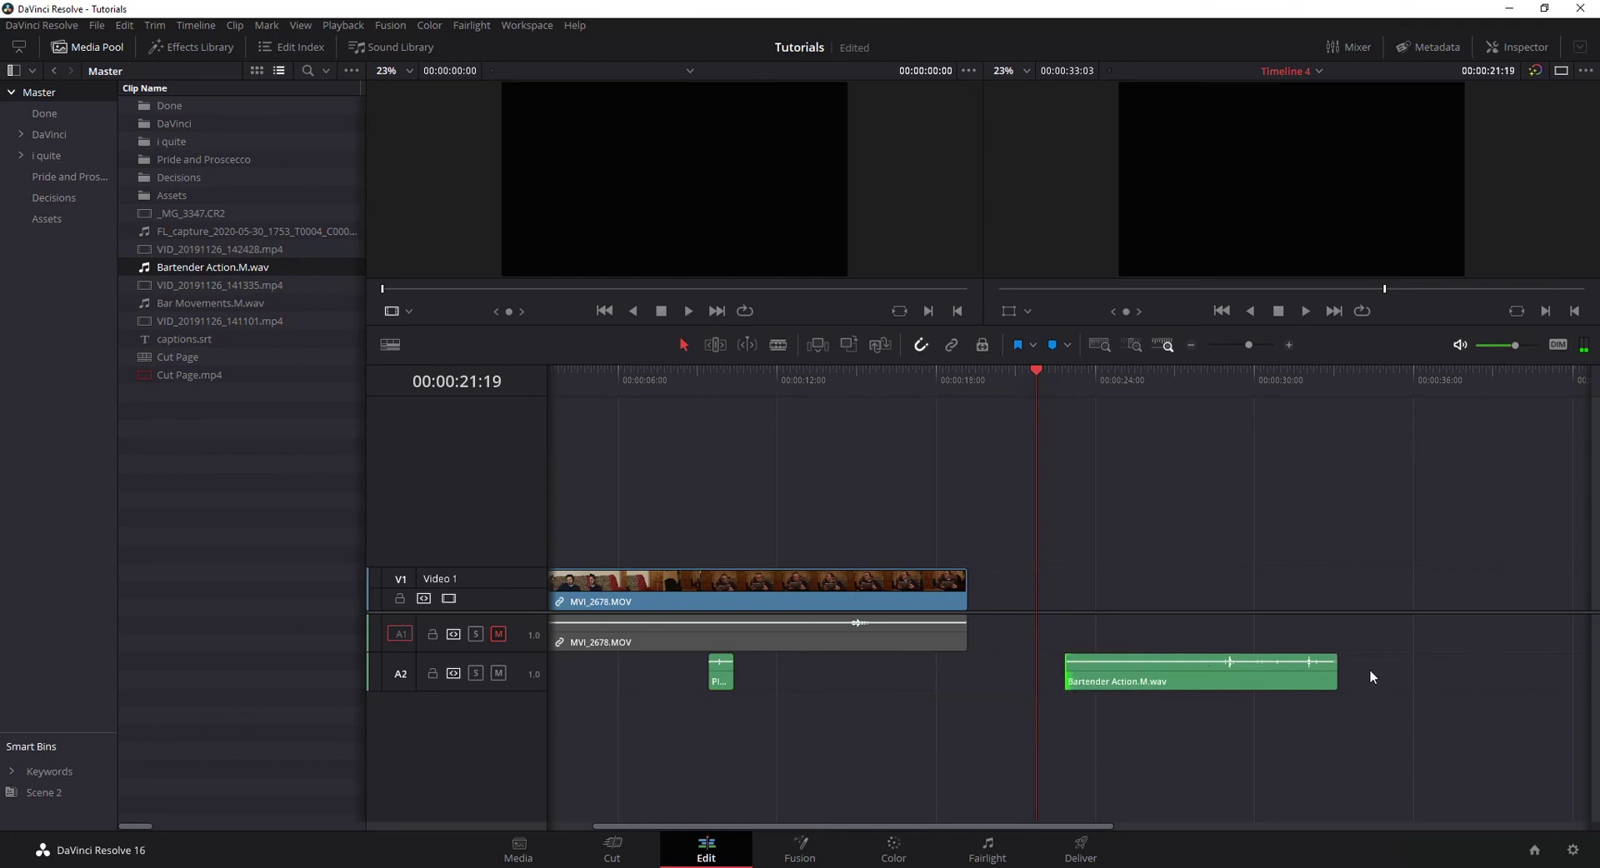
click(1197, 685)
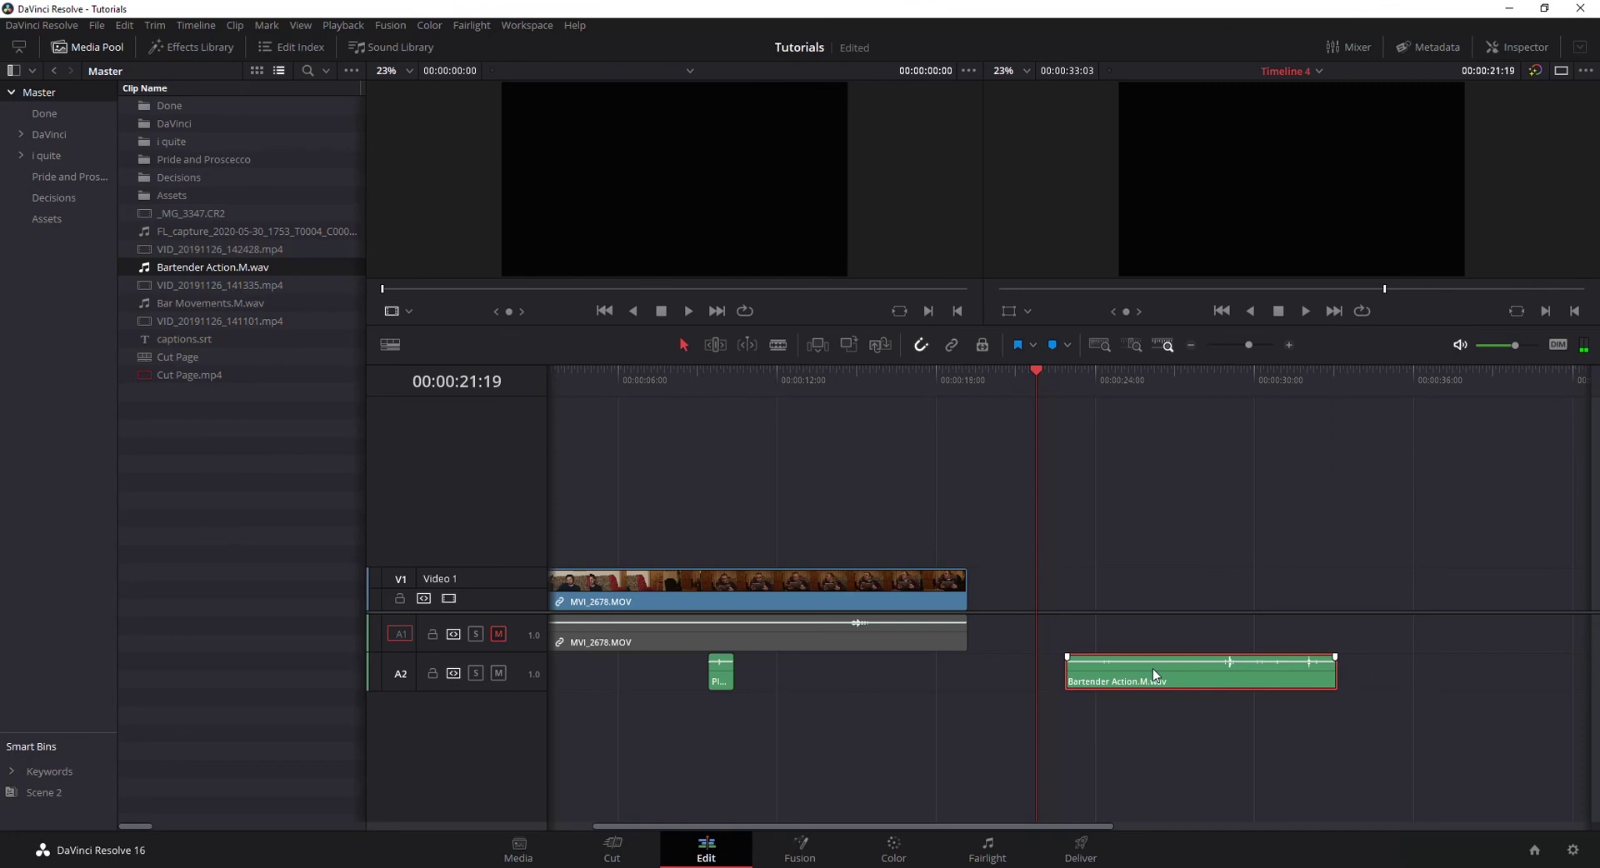
key(Delete)
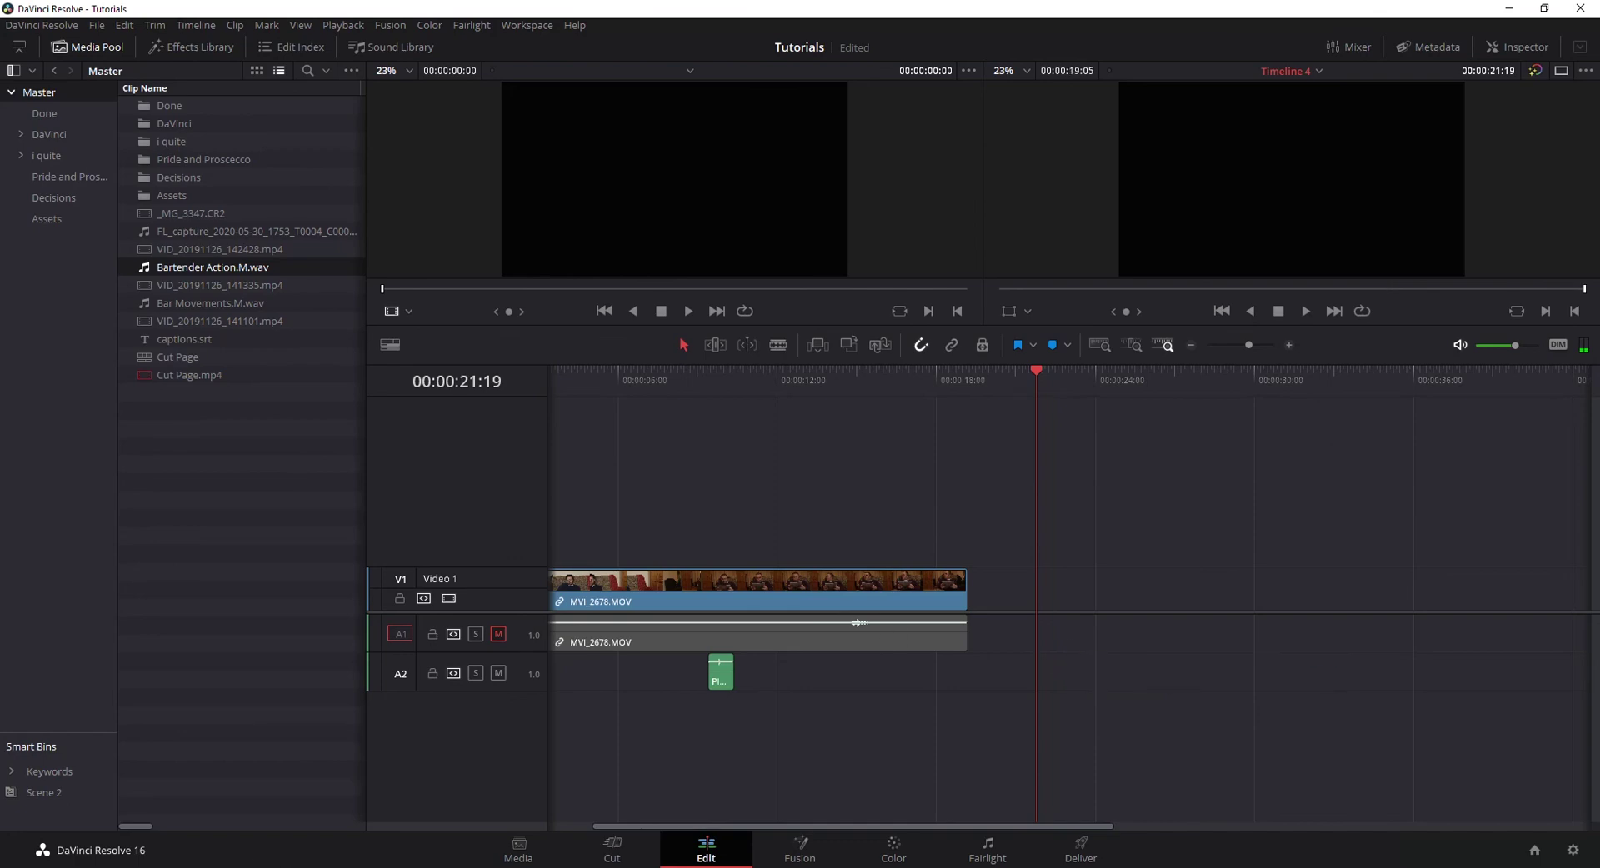
Step: Show the Properties of Arrows Out Sweetener.M, a 185 KB WAV file in Media Files
key(alt+Tab)
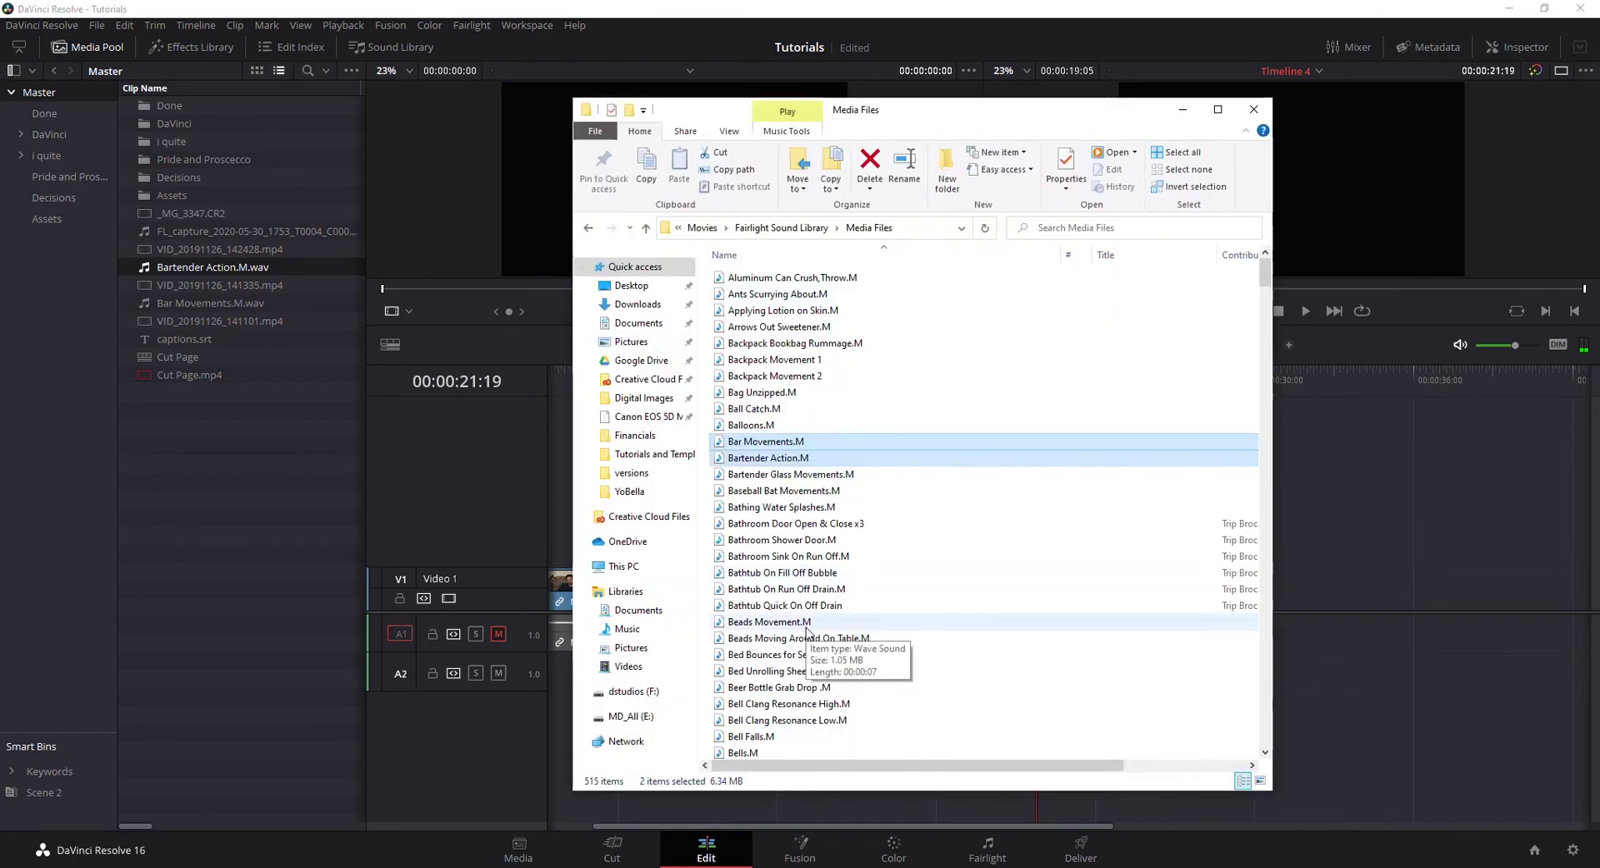
right_click(776, 327)
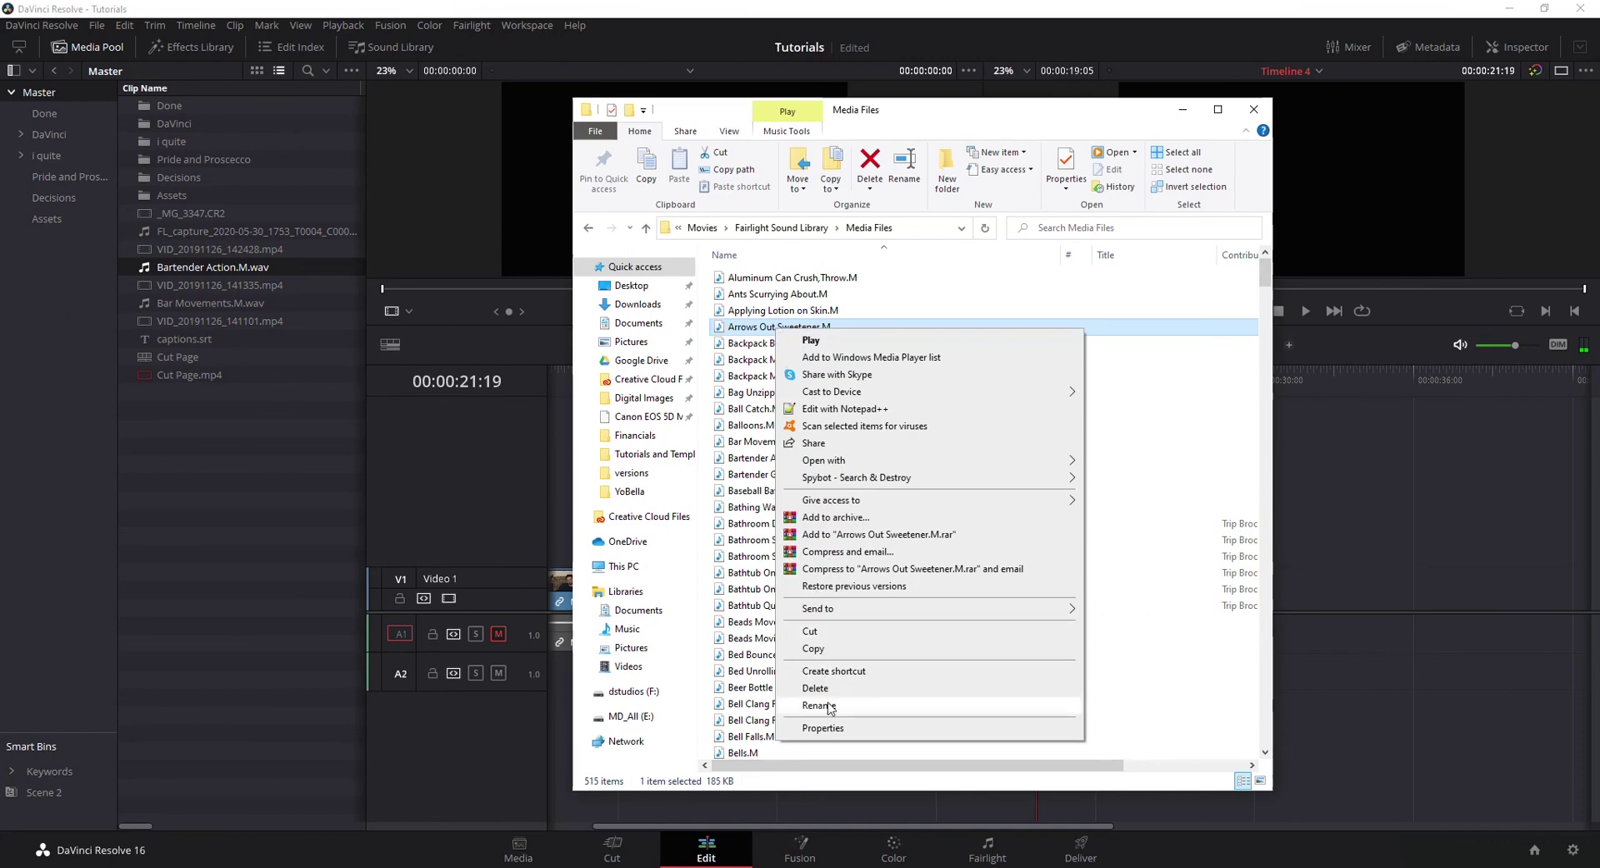
click(825, 729)
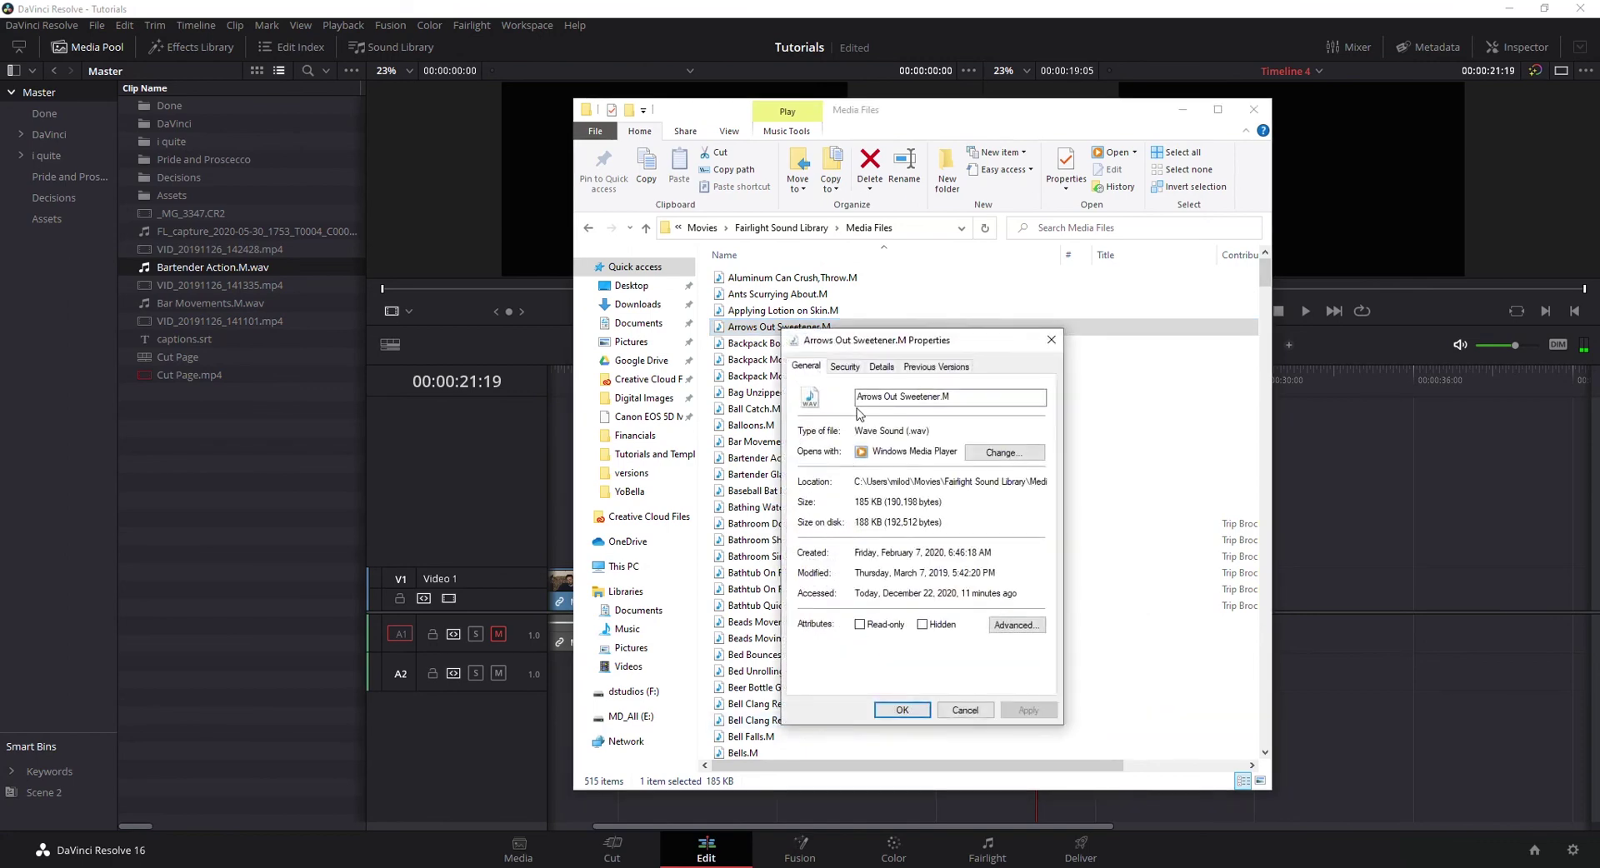